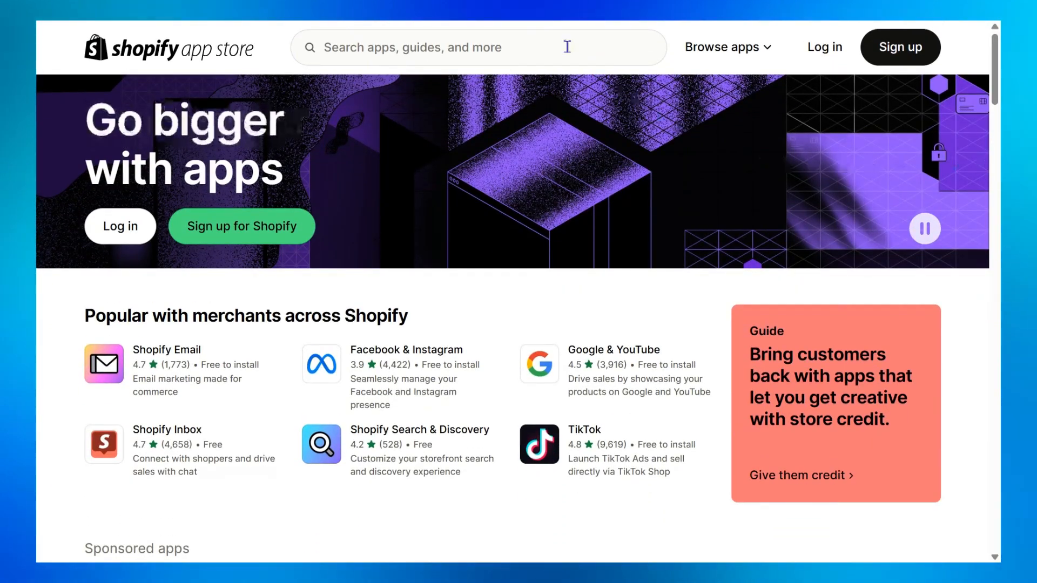
# Step: Find the BOGOS.io Free Gift BOGO Bundle app in the app store, check its rating and start its installation
pyautogui.click(567, 47)
pyautogui.write('BOGOS')
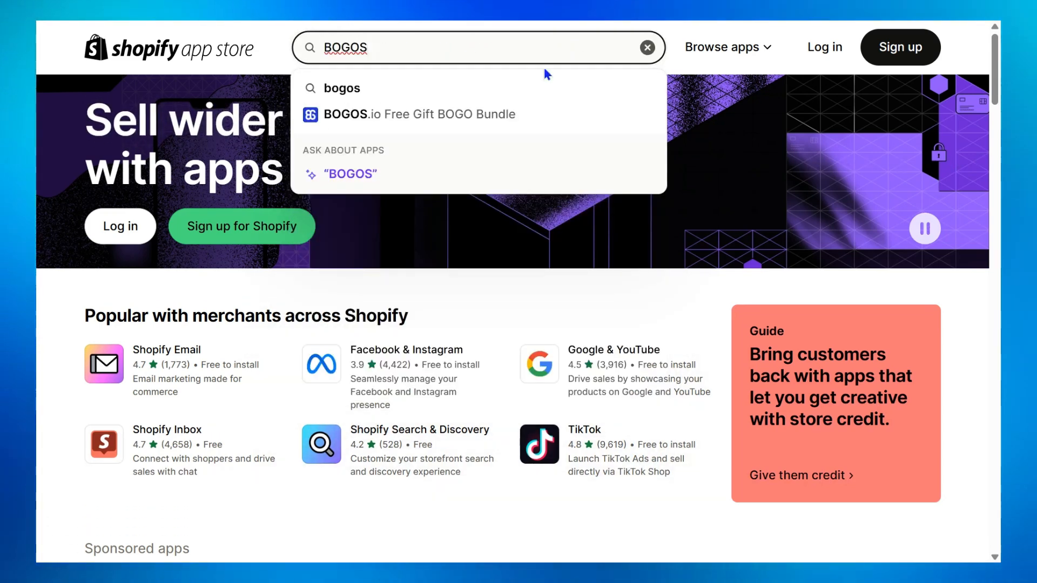
pyautogui.click(514, 114)
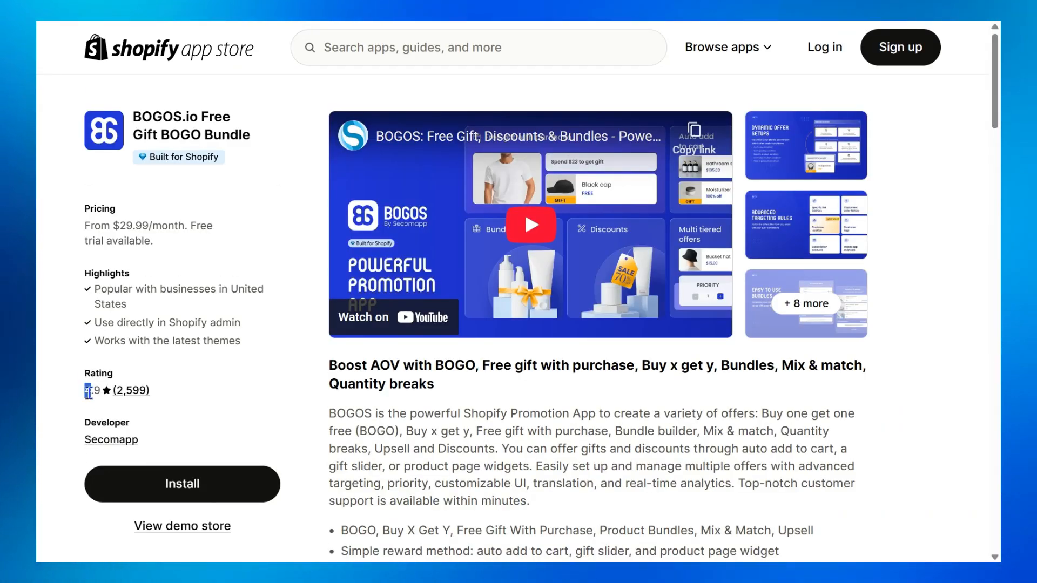
pyautogui.moveTo(86, 390); pyautogui.dragTo(161, 414)
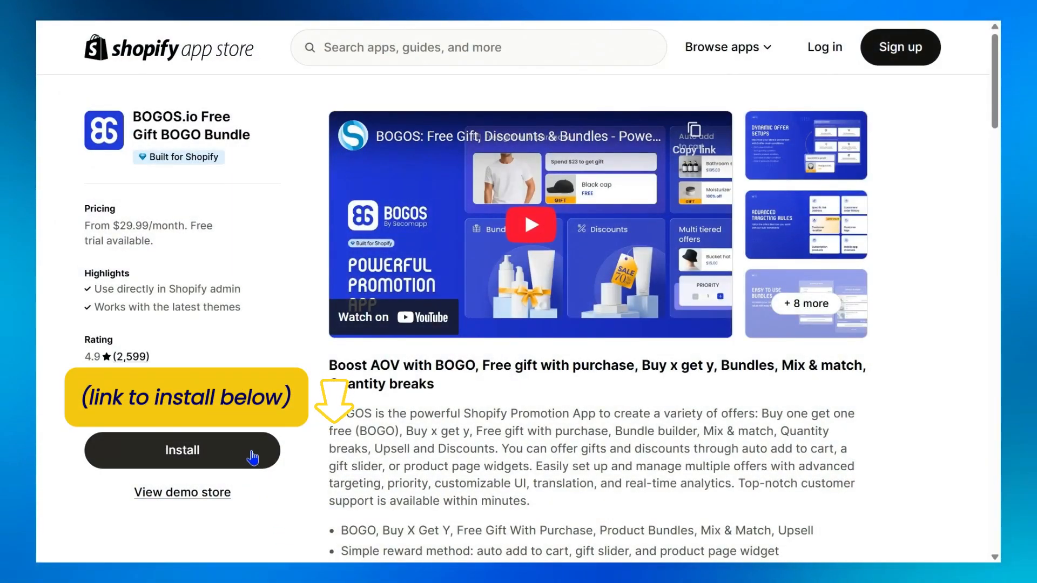
pyautogui.click(252, 458)
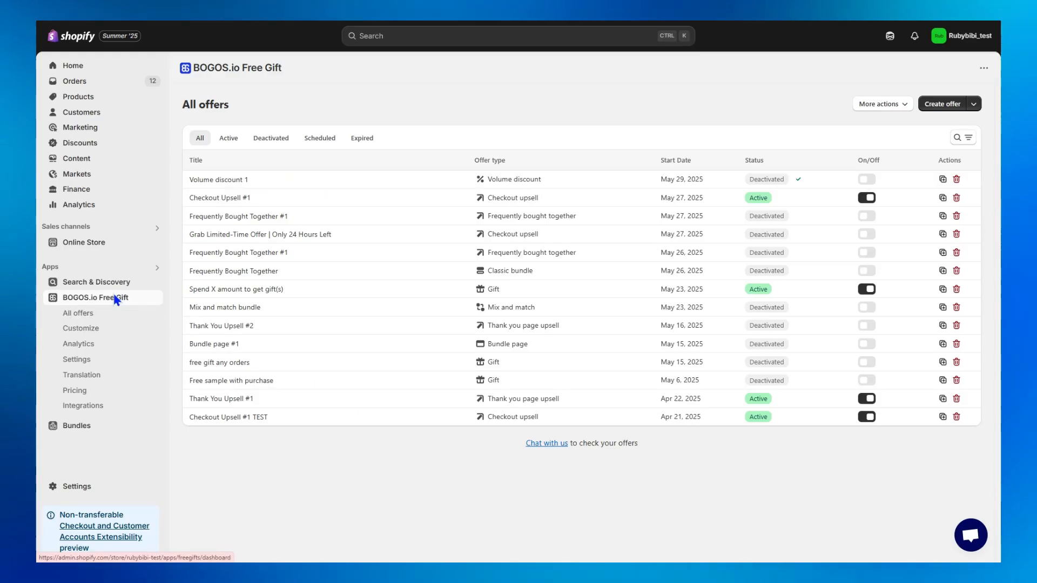
# Step: Open the BOGOS.io Free Gift offer list and start creating a discount offer of the Volume discount type
pyautogui.click(138, 301)
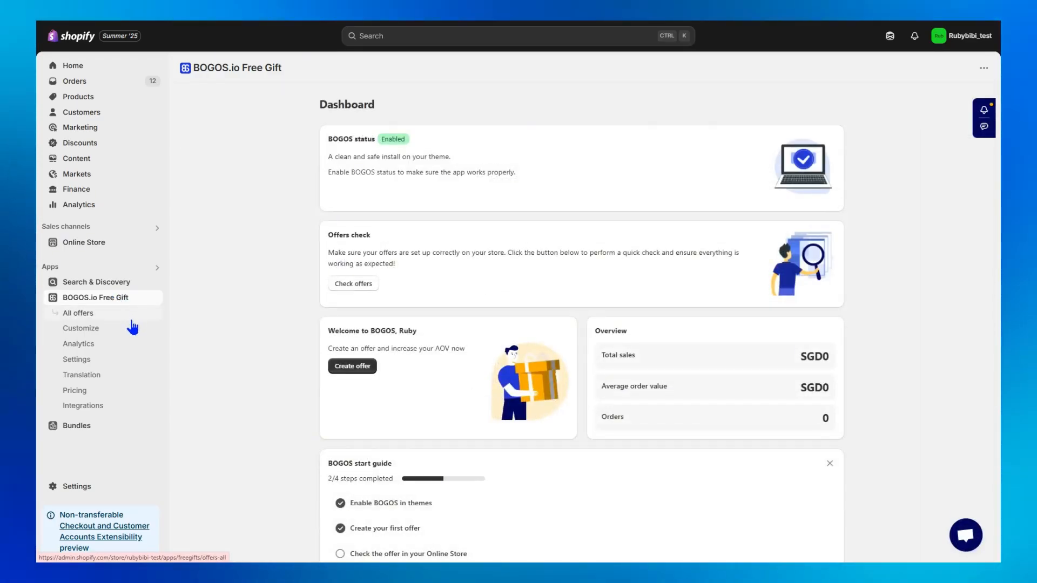
pyautogui.click(131, 316)
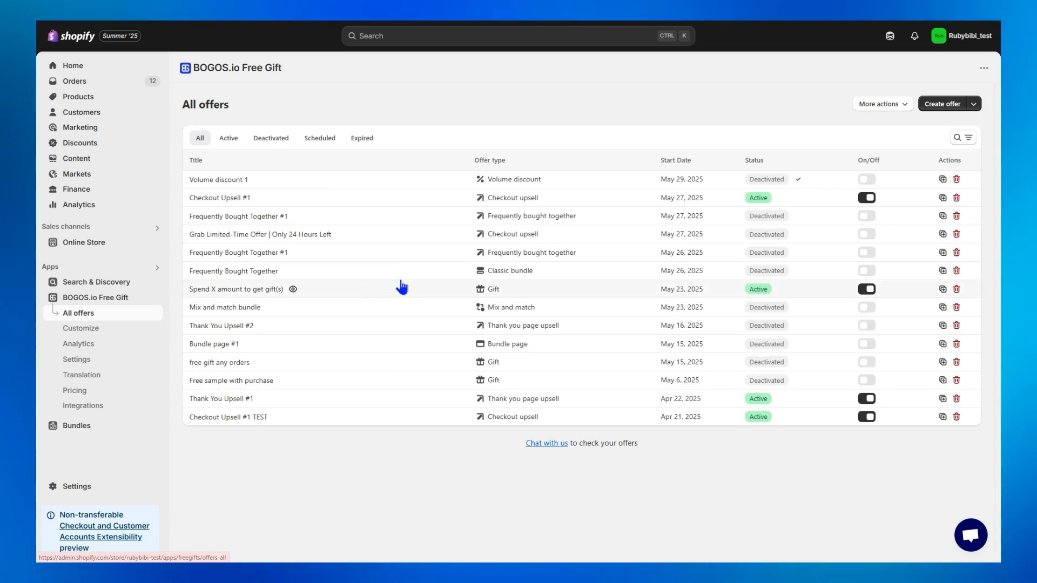
pyautogui.click(934, 107)
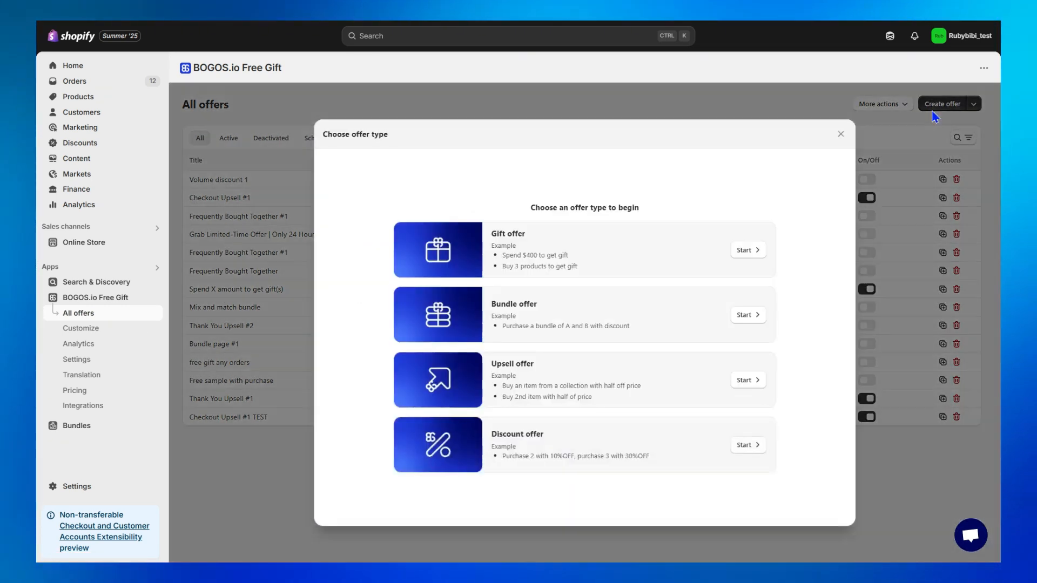
pyautogui.click(741, 448)
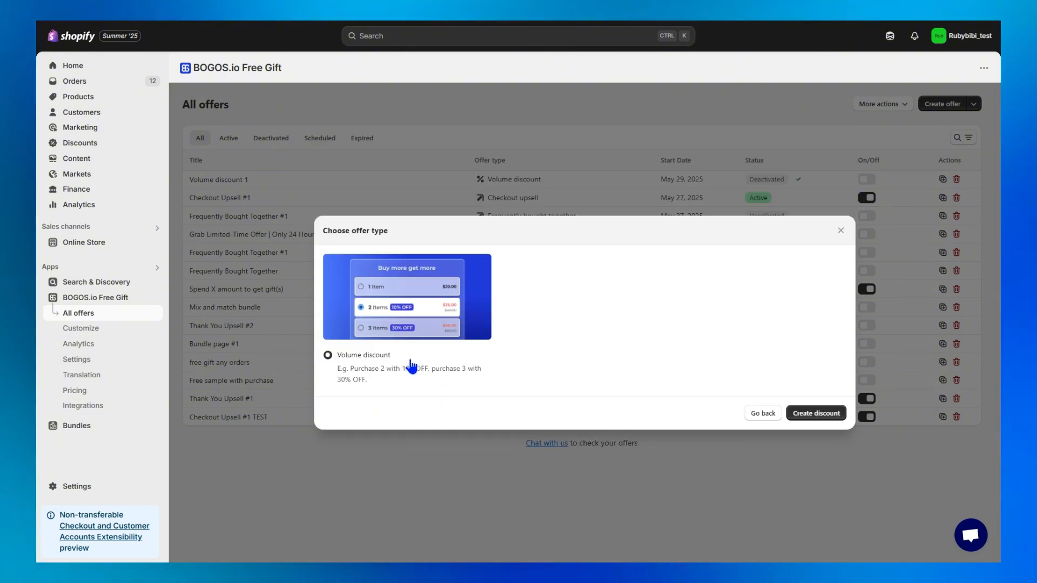
pyautogui.moveTo(402, 355); pyautogui.dragTo(335, 357)
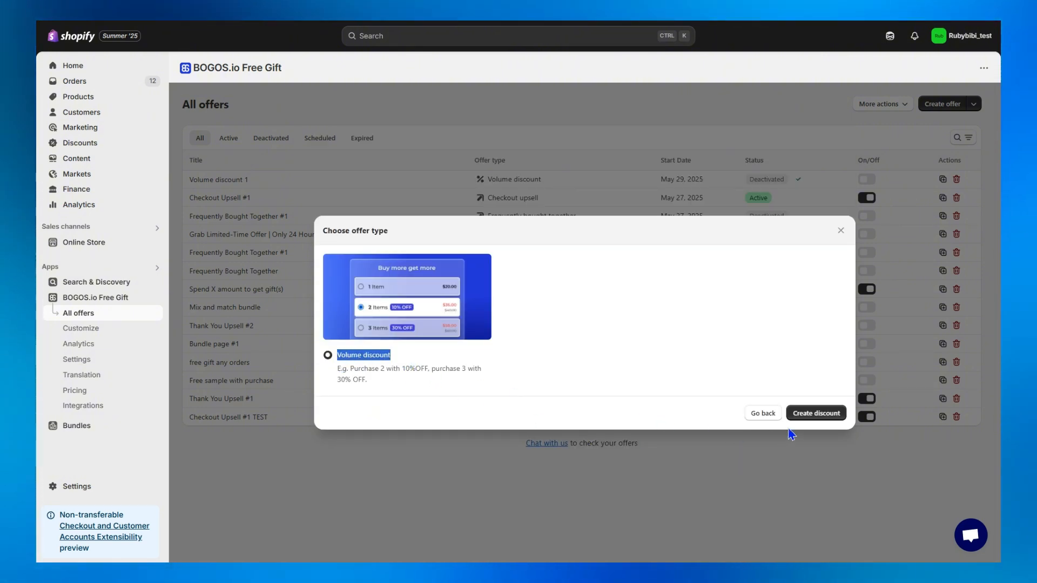
pyautogui.click(803, 413)
# Step: Review the basic information fields and set the block description to "Stock up on your favorites as you'll need it anyway!"
pyautogui.moveTo(331, 136); pyautogui.dragTo(398, 147)
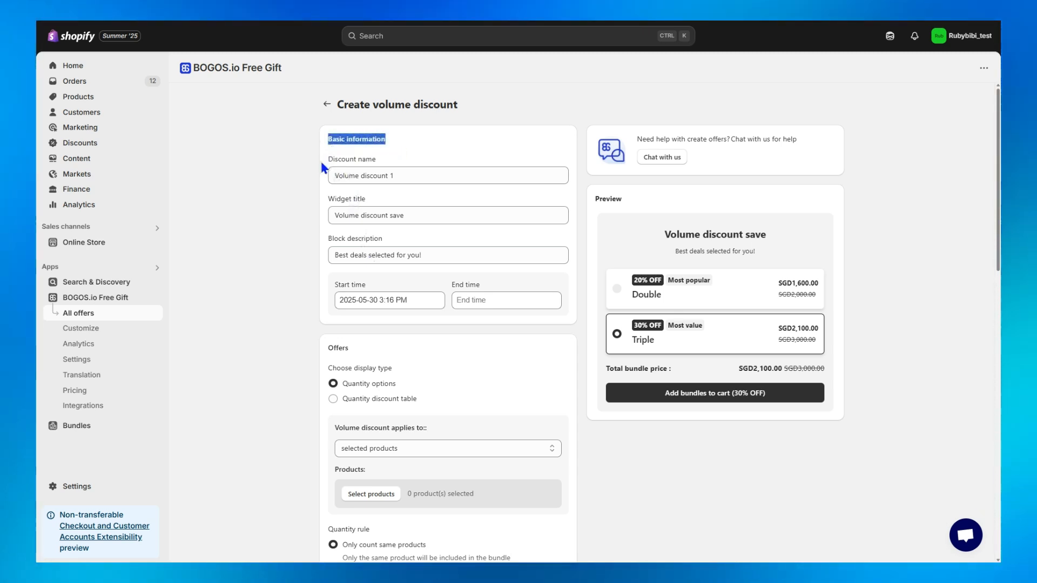
pyautogui.moveTo(320, 163); pyautogui.dragTo(380, 162)
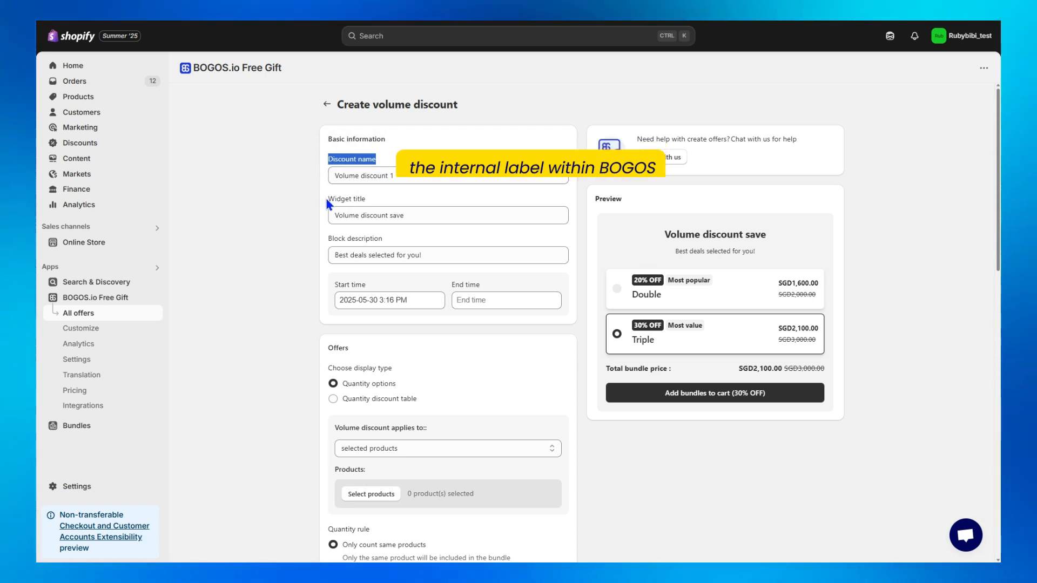
pyautogui.moveTo(327, 199); pyautogui.dragTo(375, 202)
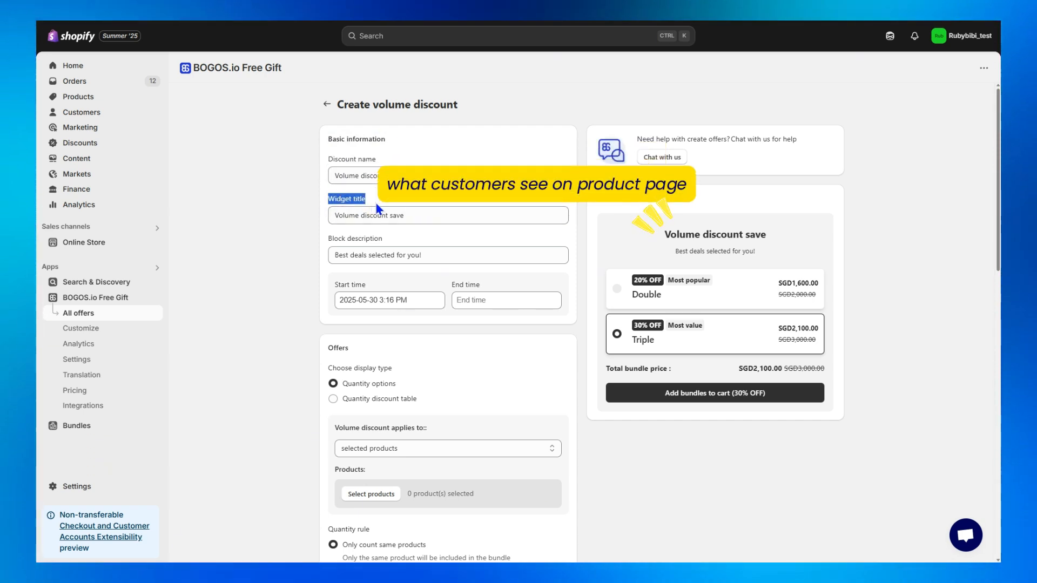
pyautogui.moveTo(328, 238); pyautogui.dragTo(396, 245)
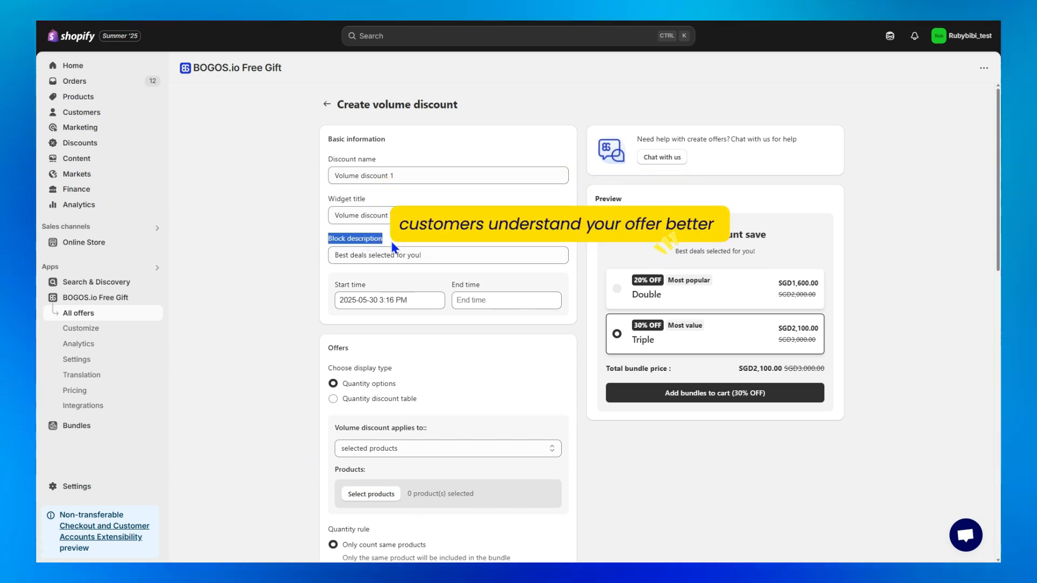
pyautogui.click(438, 258)
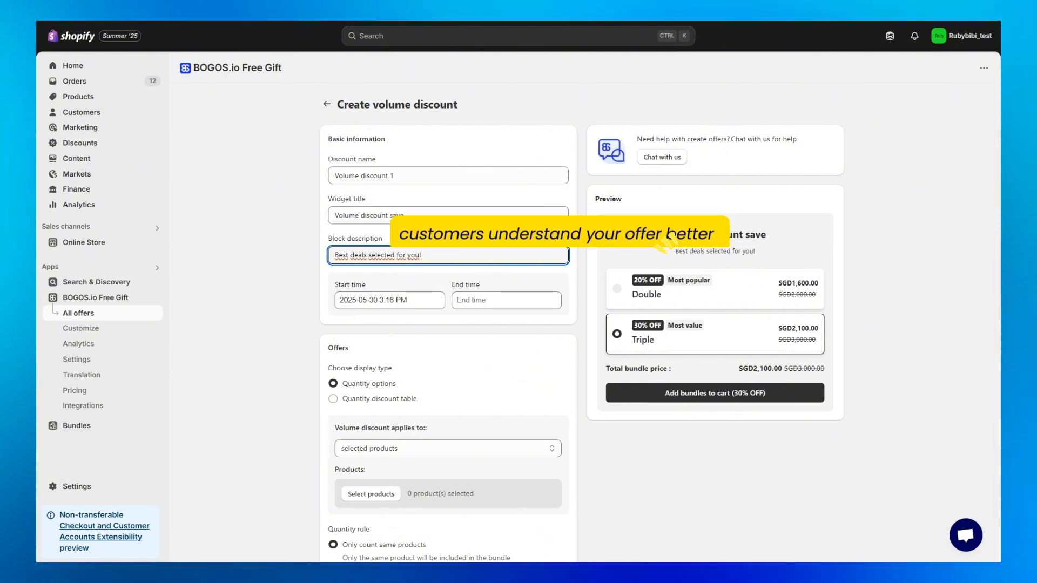
pyautogui.tripleClick(451, 258)
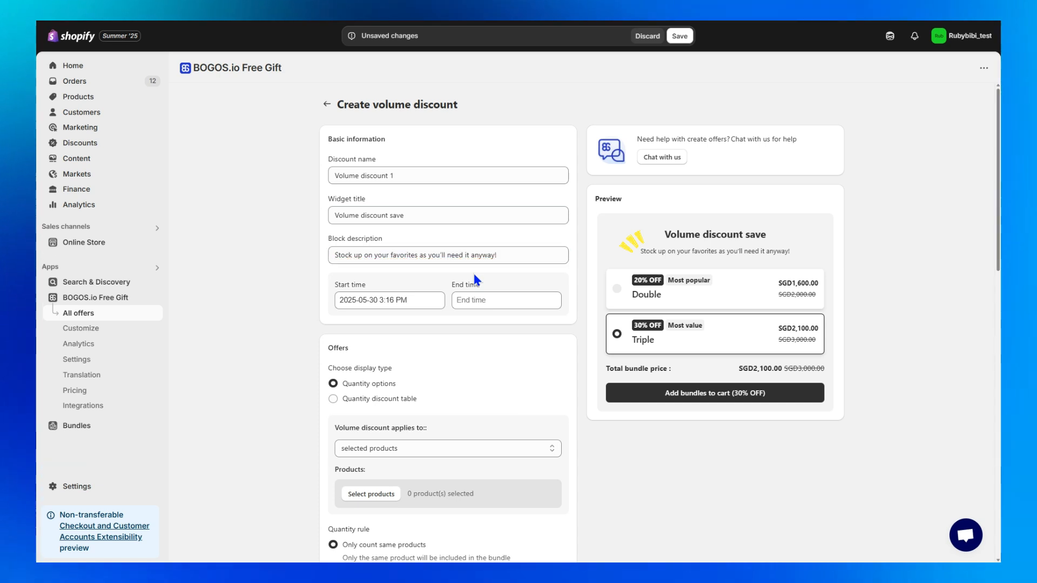
# Step: Examine the start and end time pickers and the display type choices for the volume discount
pyautogui.click(414, 308)
pyautogui.click(498, 303)
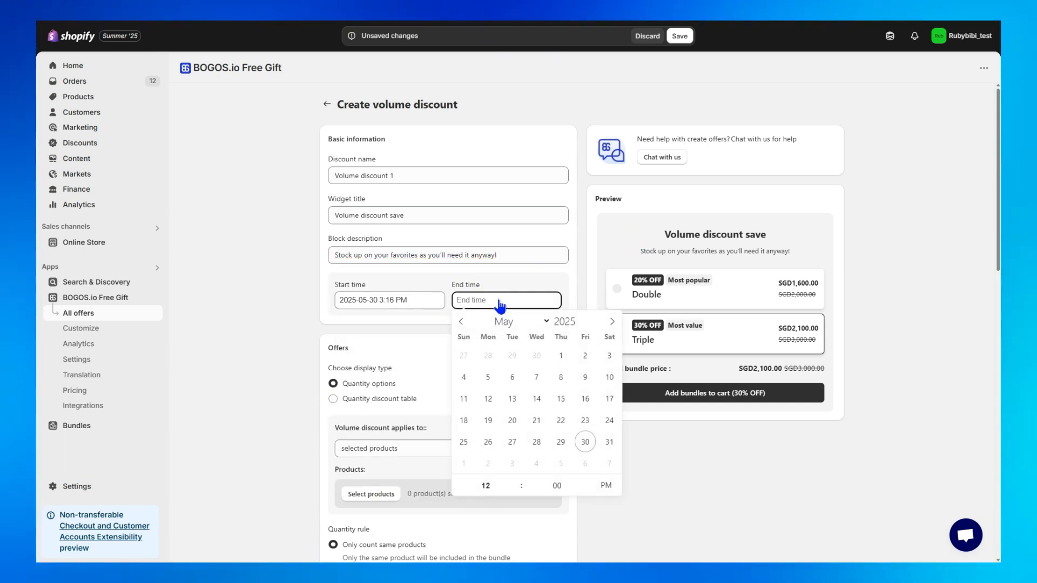
pyautogui.click(300, 346)
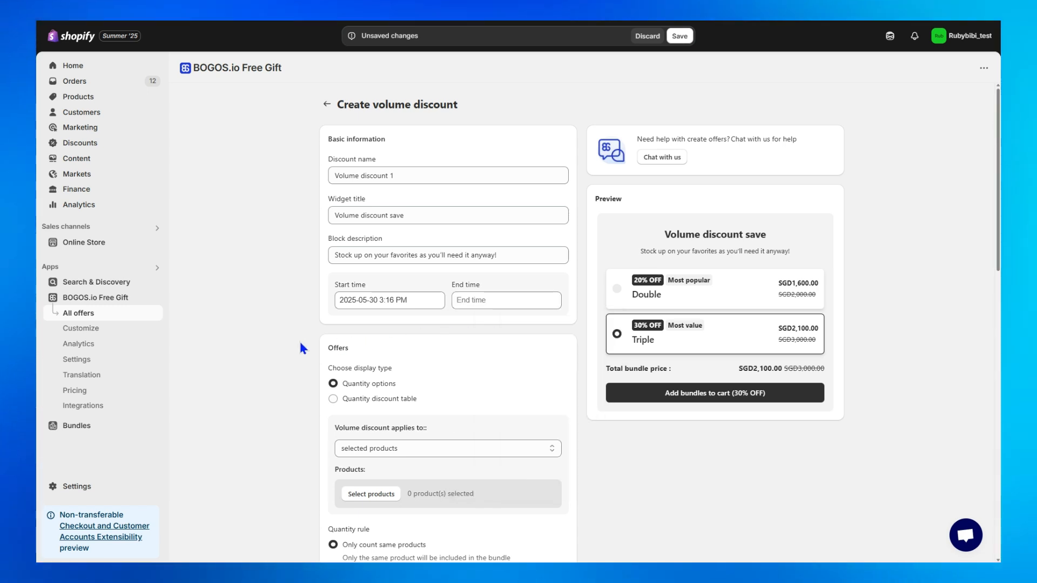
pyautogui.scroll(-5, 299, 346)
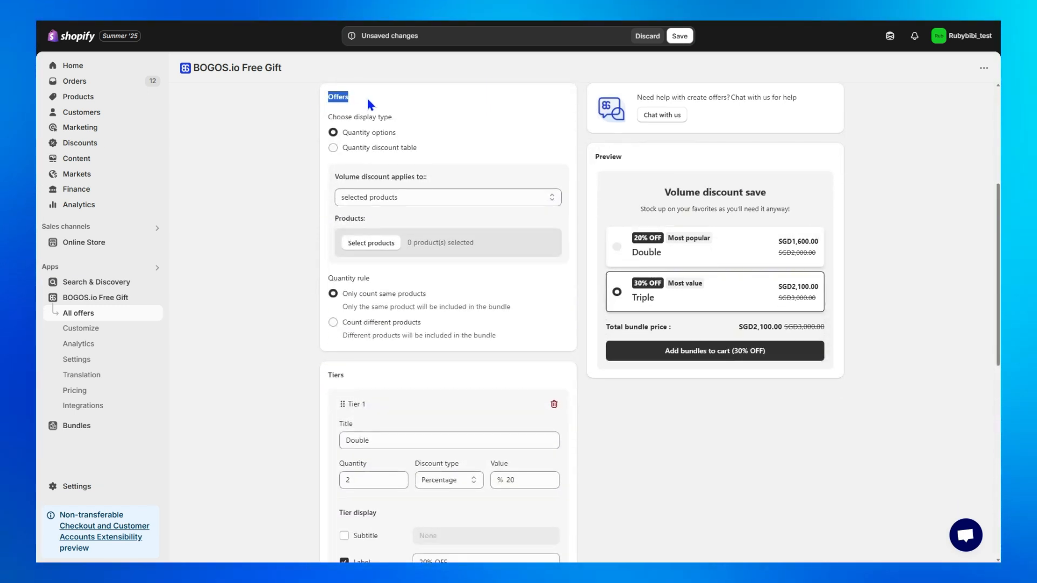
pyautogui.moveTo(328, 117); pyautogui.dragTo(349, 134)
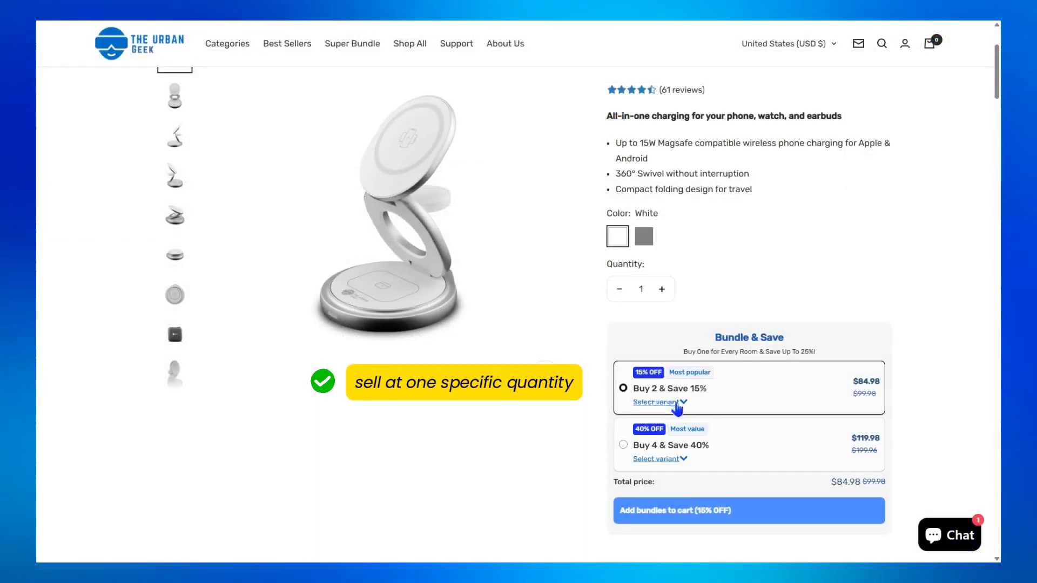
# Step: In the store's Bundle & Save widget, choose Gray for both items of Buy 2 & Save 15% and add the bundle to the cart
pyautogui.click(678, 403)
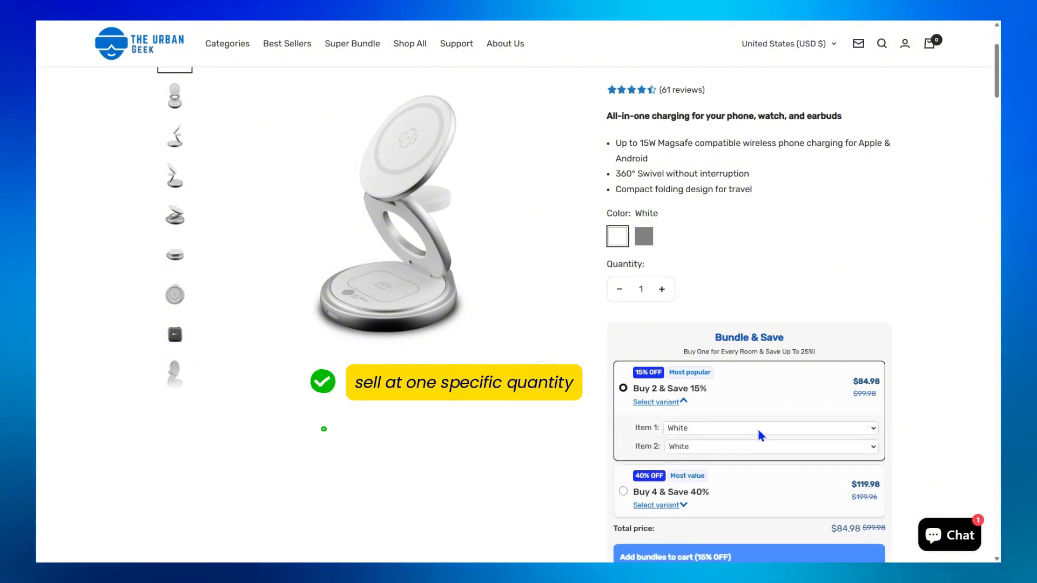
pyautogui.click(759, 431)
pyautogui.click(751, 455)
pyautogui.click(752, 450)
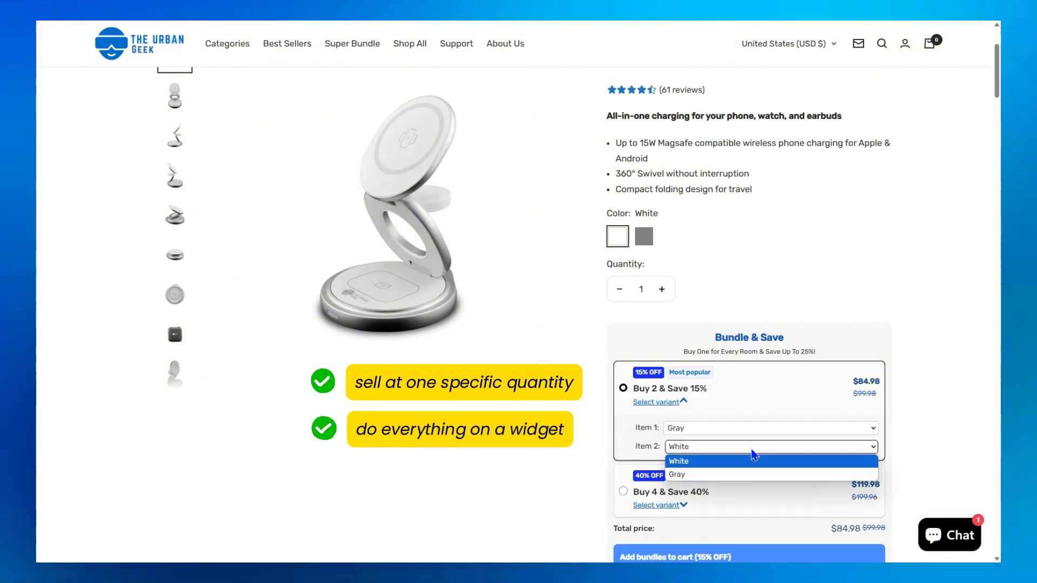
pyautogui.click(745, 474)
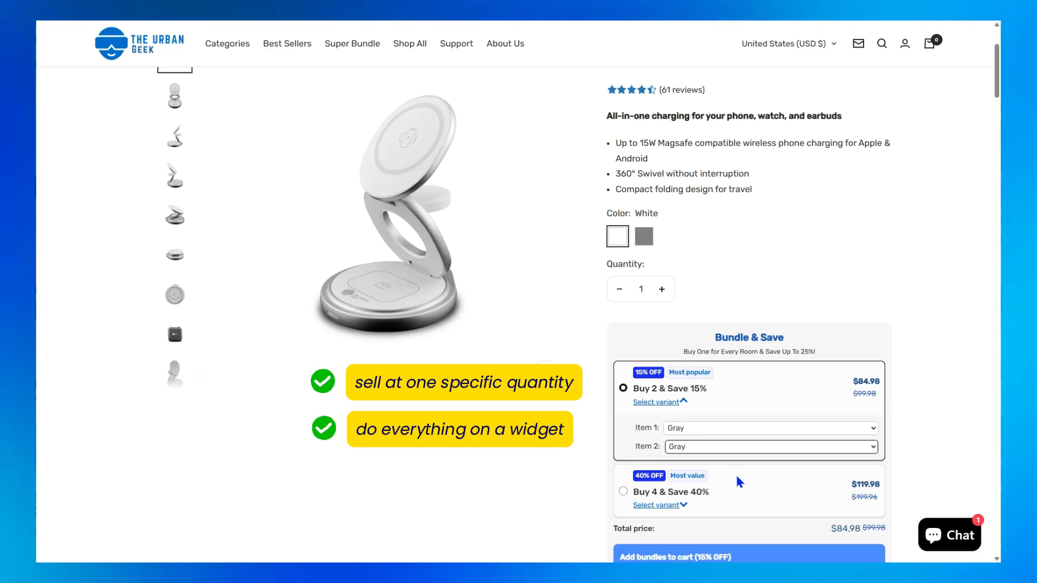
pyautogui.scroll(-1, 740, 483)
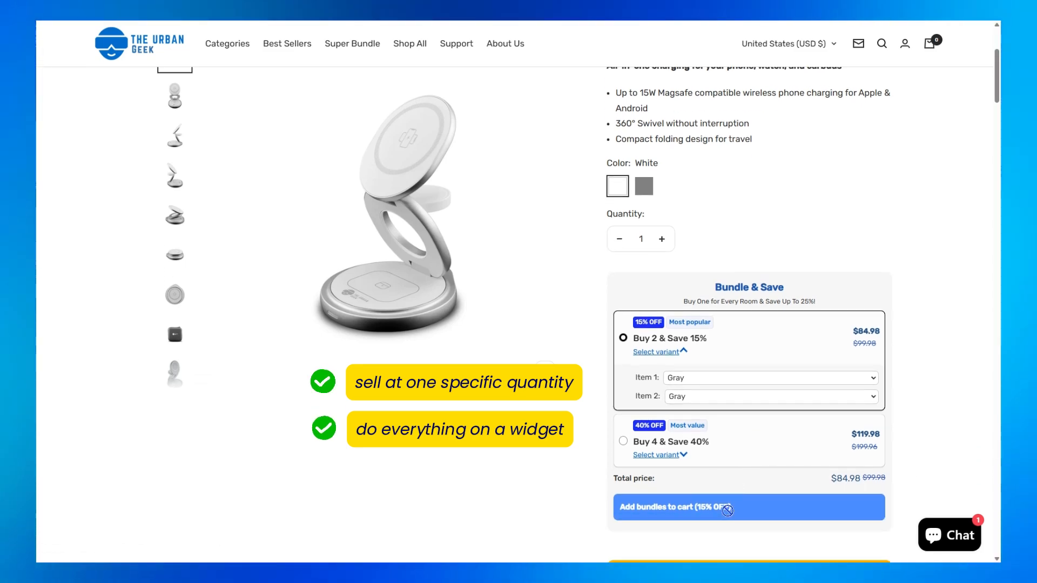
pyautogui.click(728, 511)
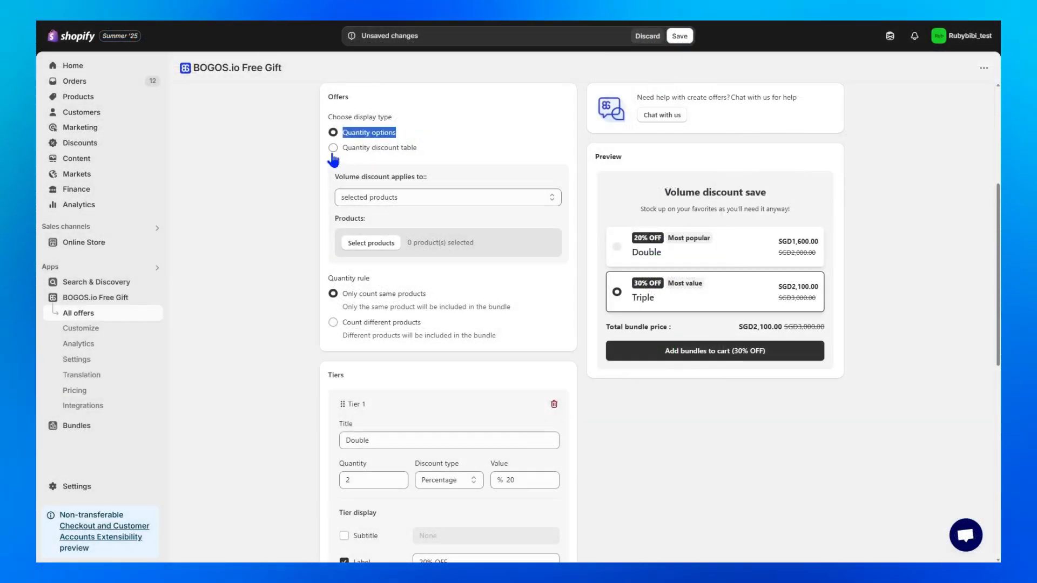
# Step: Change the volume discount's display type to Quantity discount table
pyautogui.click(333, 148)
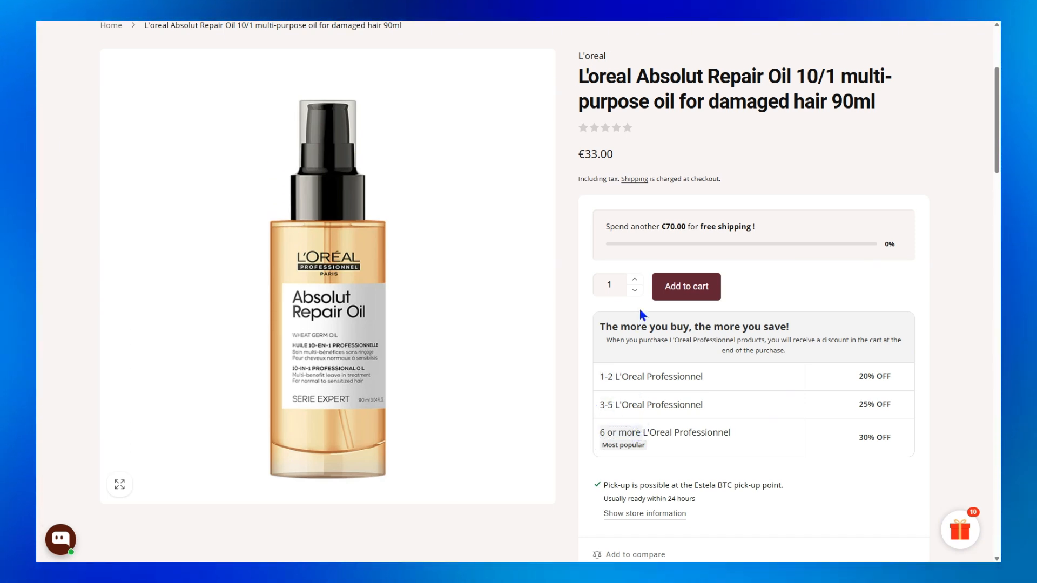
# Step: On the L'Oreal Absolut Repair Oil page, set the quantity to 7, add it to the cart and review the cart
pyautogui.click(633, 280)
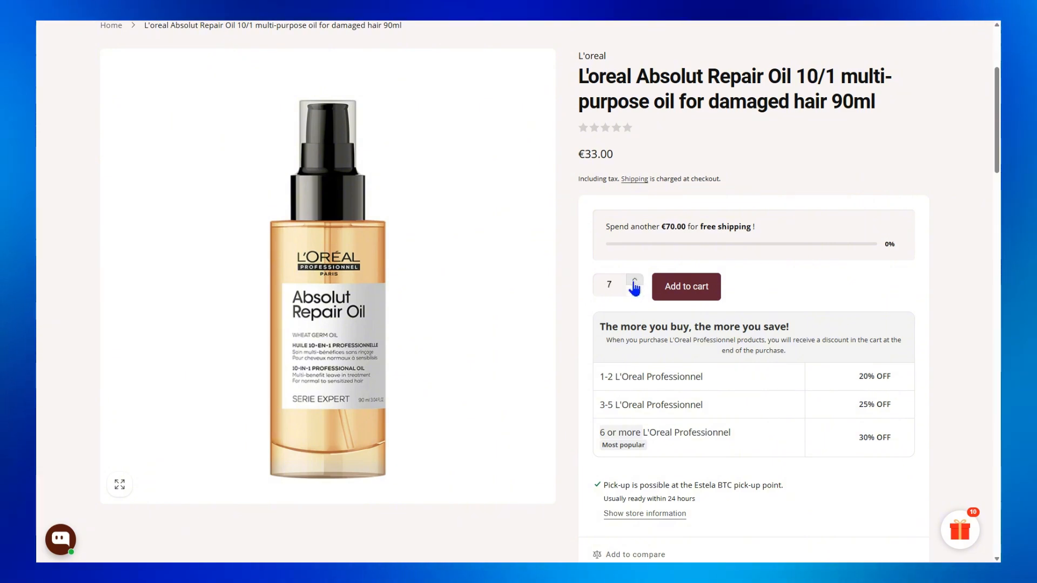
pyautogui.click(685, 291)
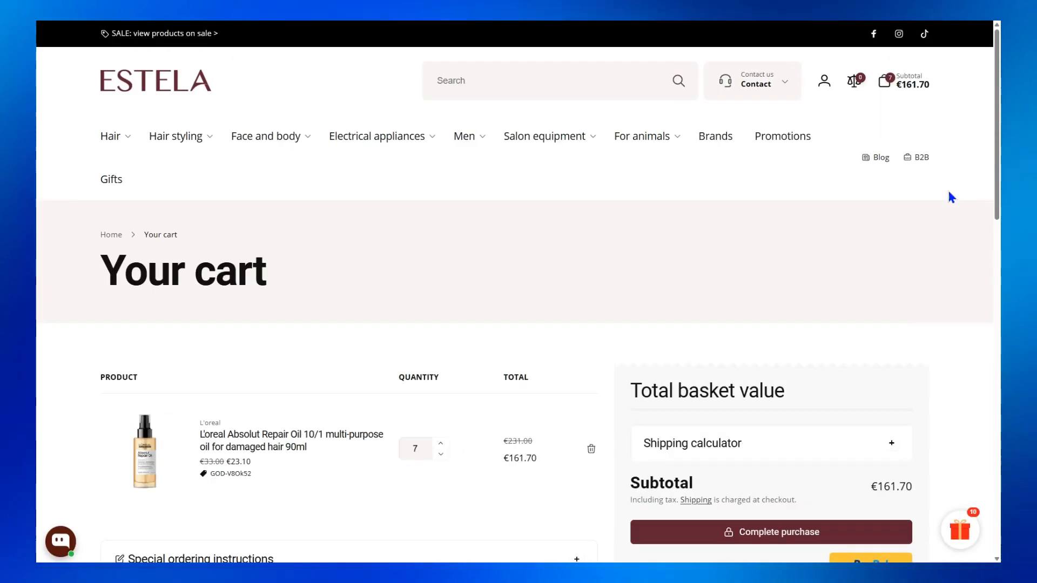
pyautogui.scroll(-3, 973, 196)
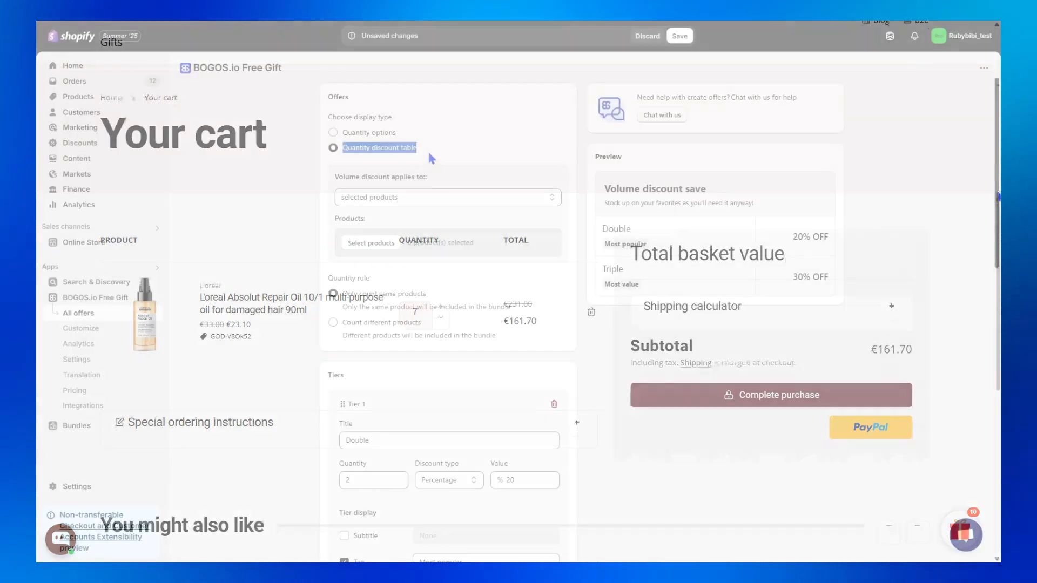
# Step: Apply the volume discount to any products and set the quantity rule to Count different products
pyautogui.moveTo(326, 186); pyautogui.dragTo(436, 185)
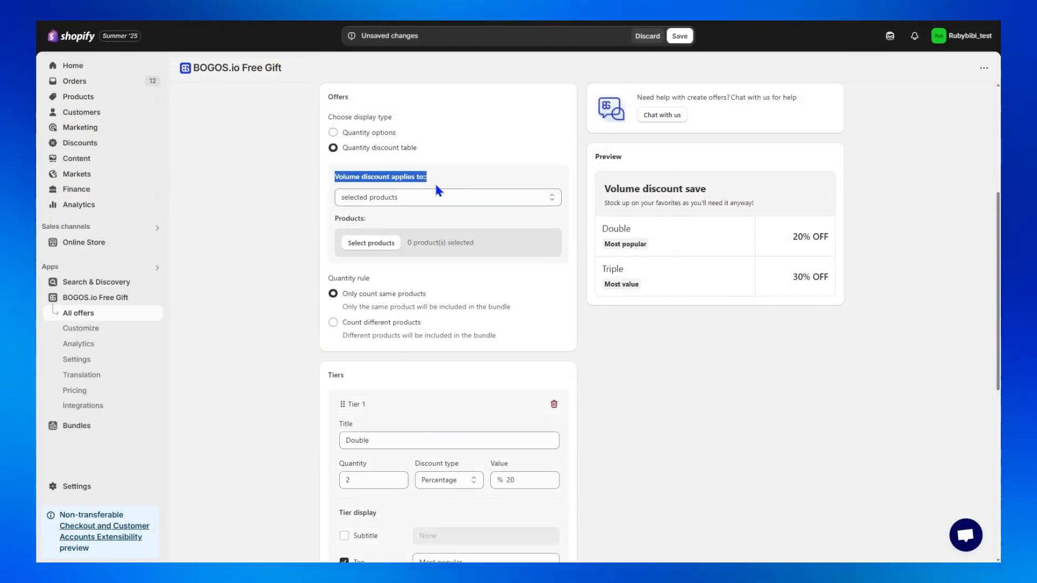
pyautogui.click(553, 200)
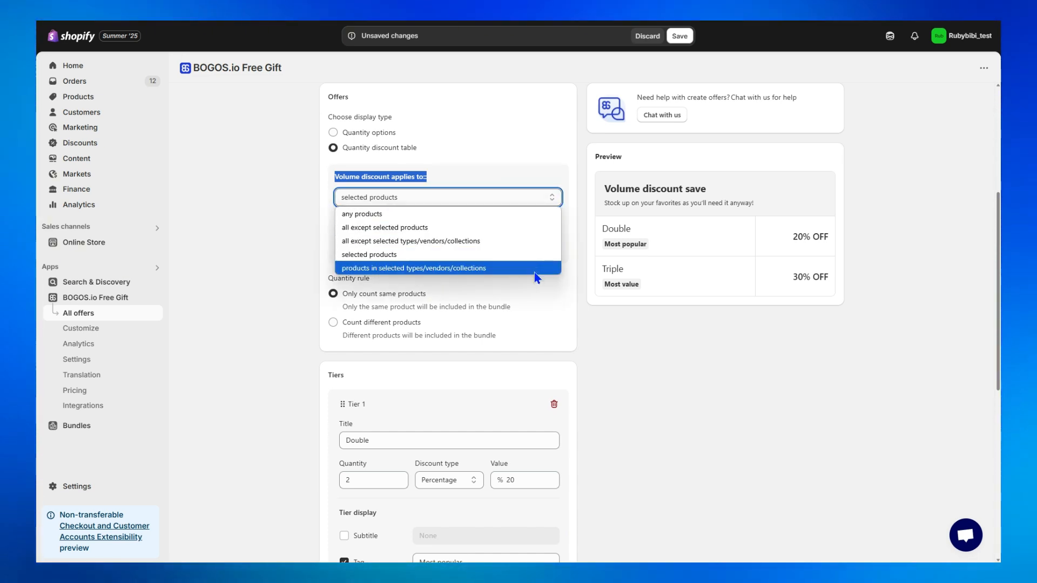
pyautogui.click(527, 216)
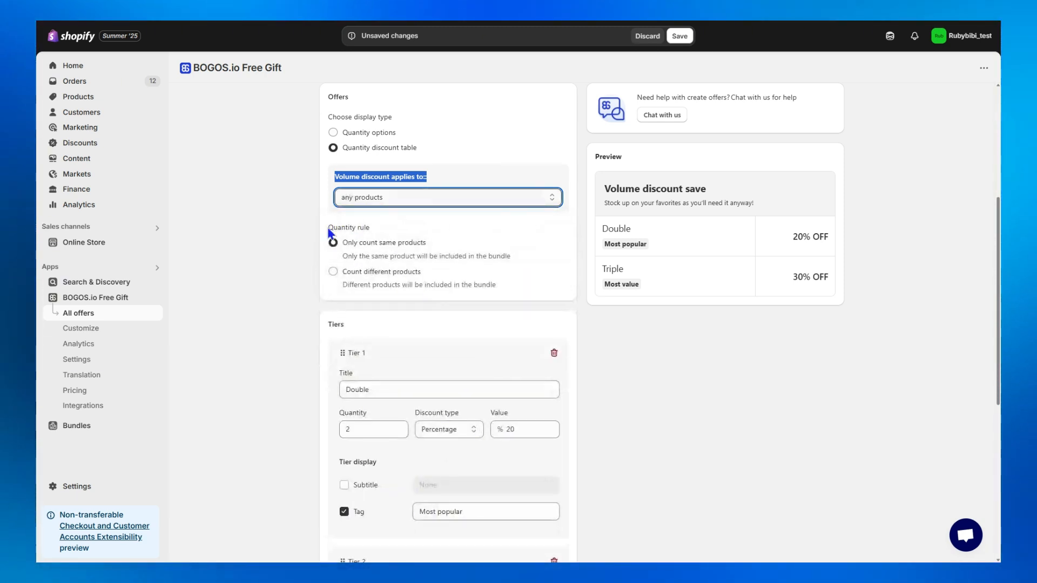
pyautogui.moveTo(329, 229); pyautogui.dragTo(373, 236)
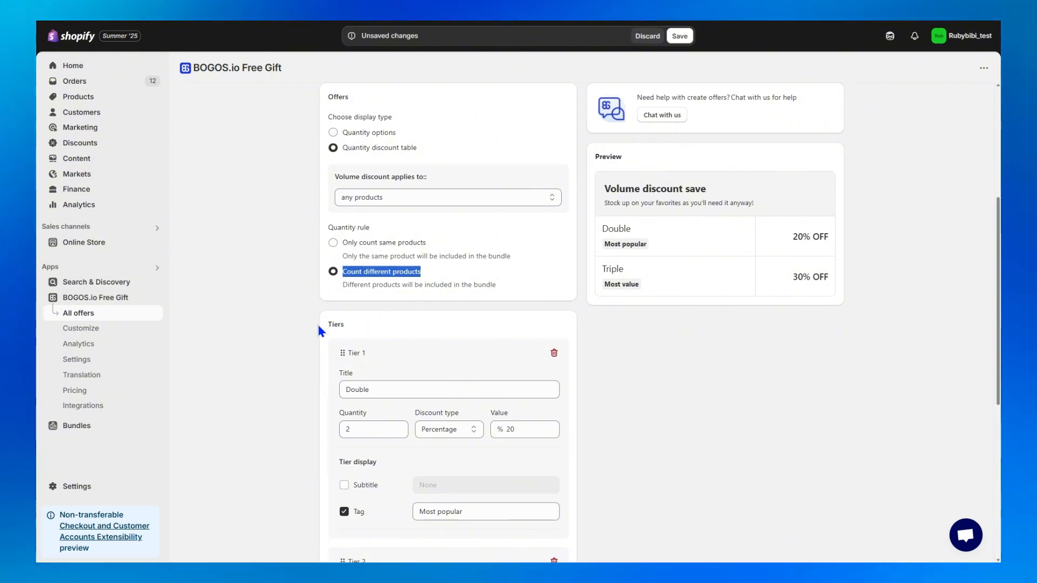
# Step: Add two new tiers below Tier 2 in the volume discount's tier list
pyautogui.moveTo(318, 326); pyautogui.dragTo(371, 328)
pyautogui.scroll(-6, 550, 320)
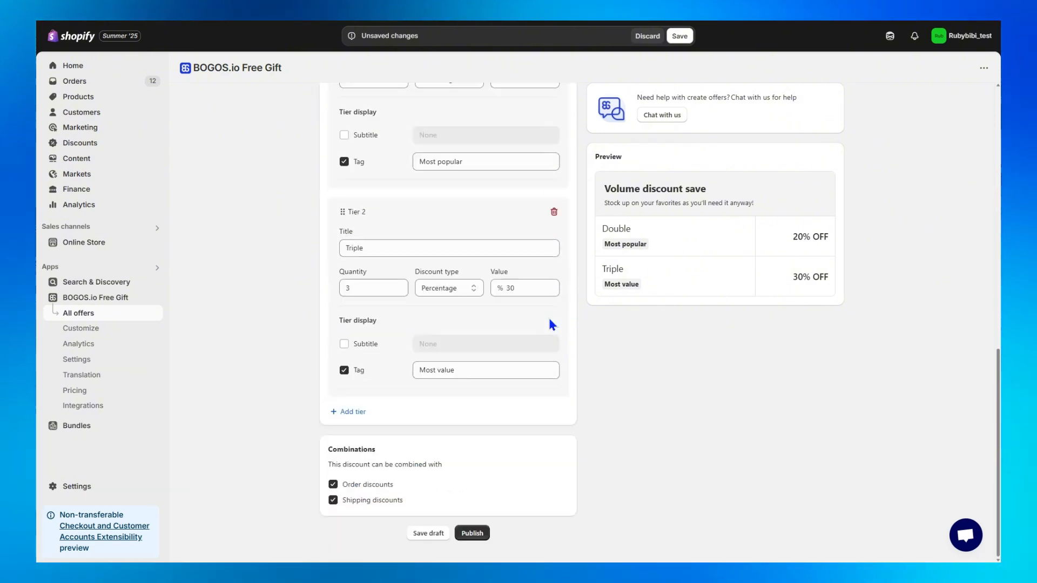
pyautogui.click(353, 412)
pyautogui.scroll(-3, 586, 412)
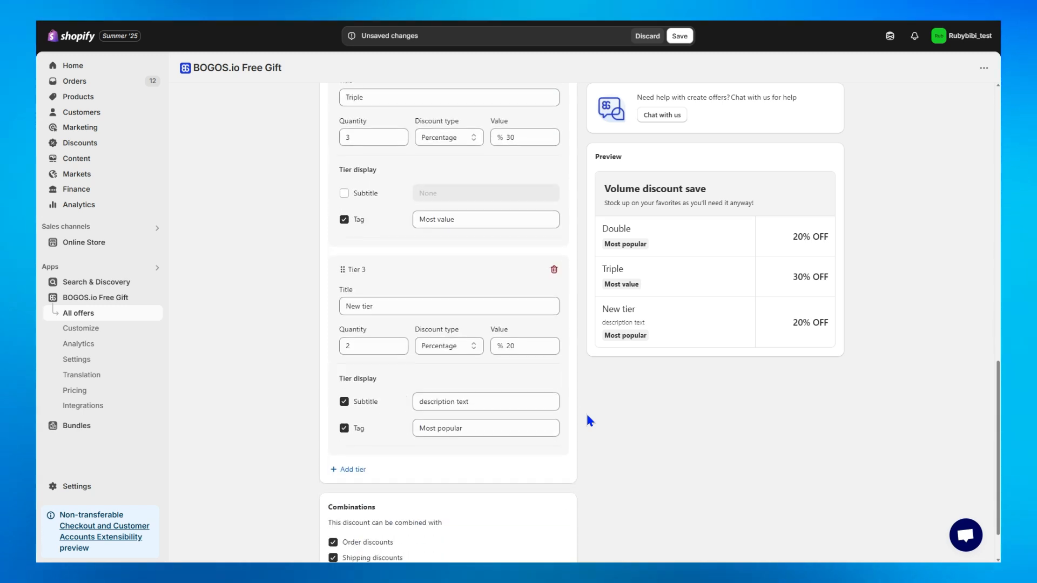
pyautogui.click(367, 475)
pyautogui.scroll(-5, 561, 464)
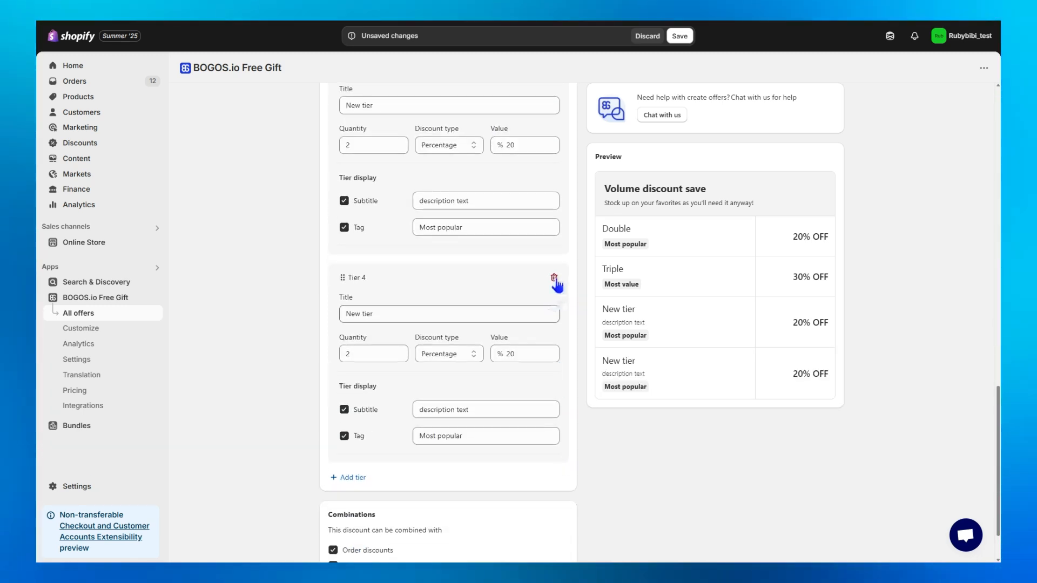
# Step: Delete Tier 4 from the volume discount's tier list
pyautogui.click(553, 278)
pyautogui.scroll(10, 535, 397)
pyautogui.click(398, 384)
pyautogui.write('kabsbdkxbaksc')
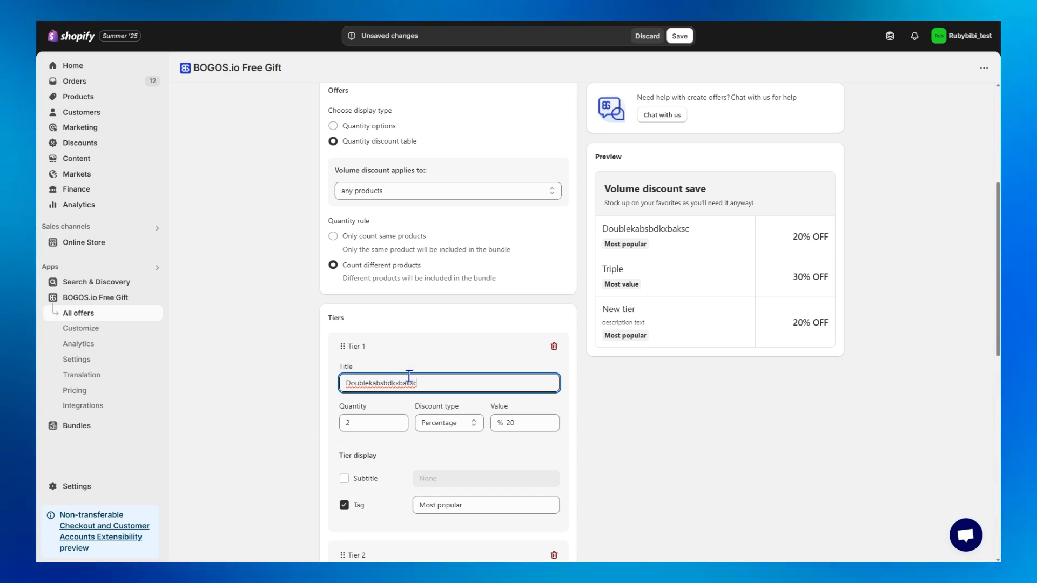
pyautogui.click(424, 361)
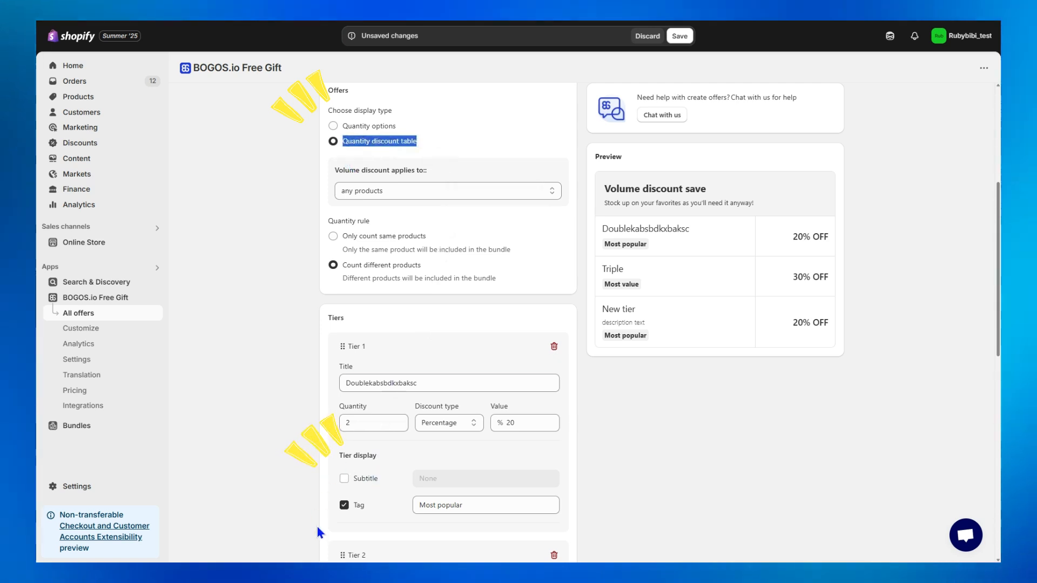
# Step: Examine Tier 1's Label and Pre-selected settings under the Quantity options display type, and return to Quantity discount table
pyautogui.click(358, 128)
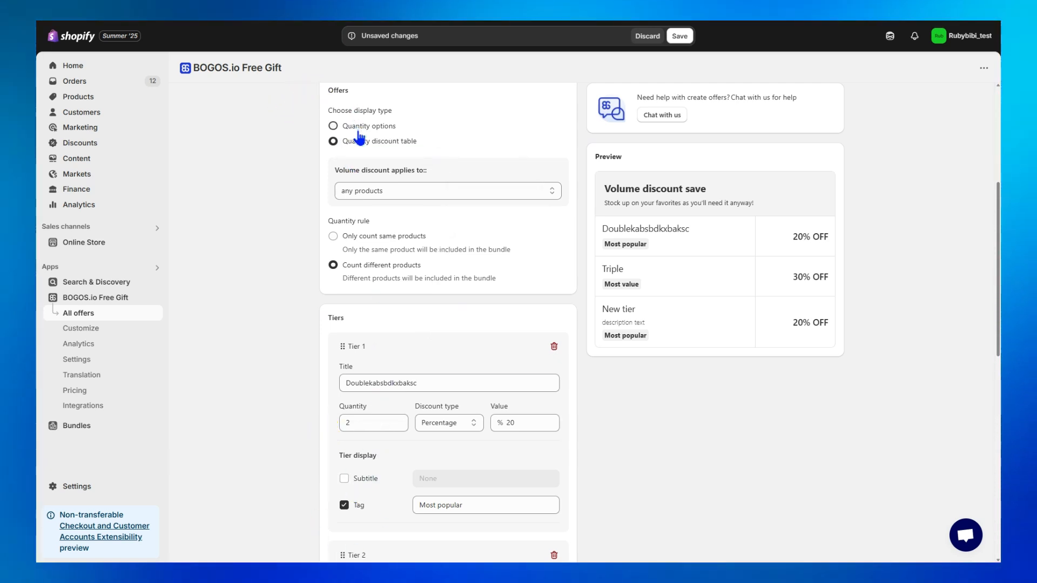
pyautogui.scroll(-2, 379, 378)
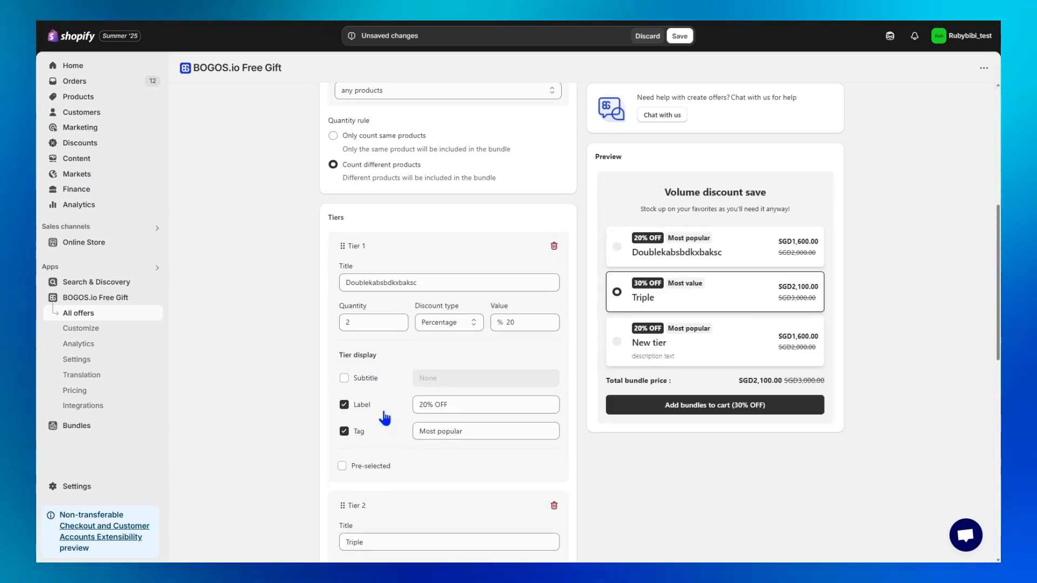
pyautogui.doubleClick(362, 404)
pyautogui.click(405, 466)
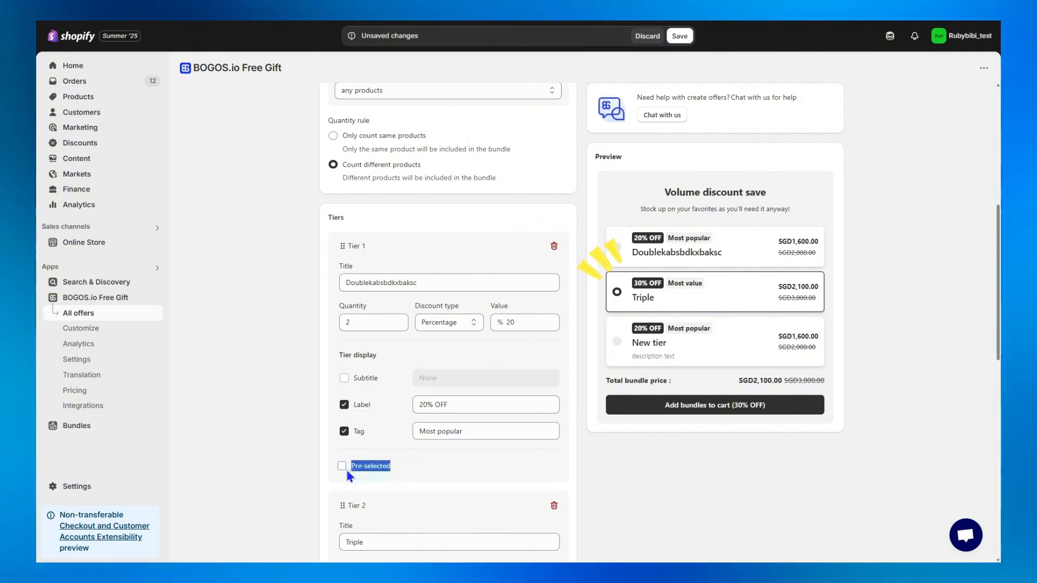
pyautogui.scroll(4, 357, 356)
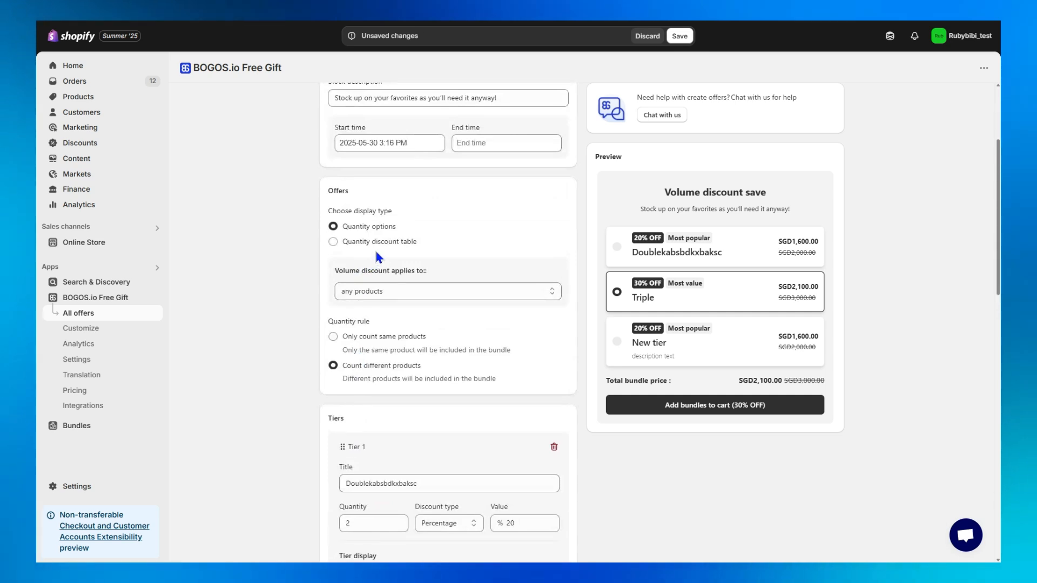
pyautogui.click(380, 243)
# Step: Title Tier 1 "Buy 2", Tier 2 "Buy 3-5" and Tier 3 "Buy 6+"
pyautogui.scroll(-4, 585, 407)
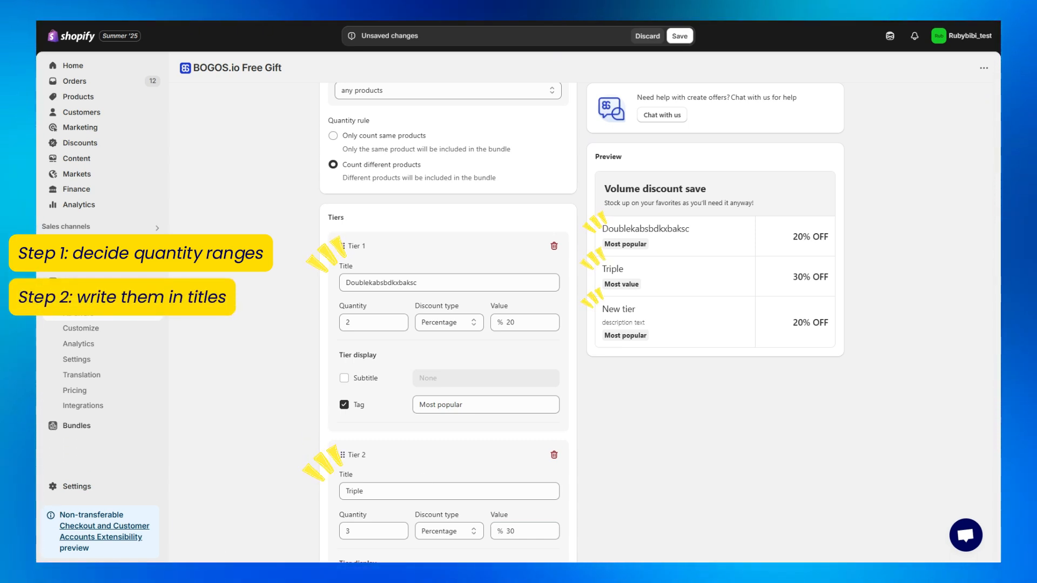
pyautogui.scroll(-2, 403, 179)
pyautogui.doubleClick(403, 179)
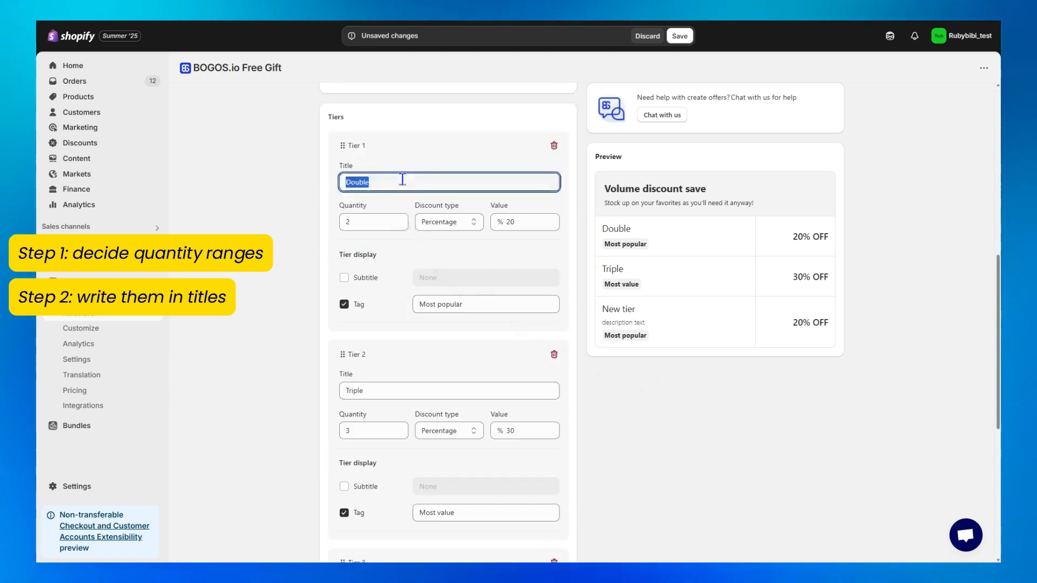
pyautogui.write('Buy 2')
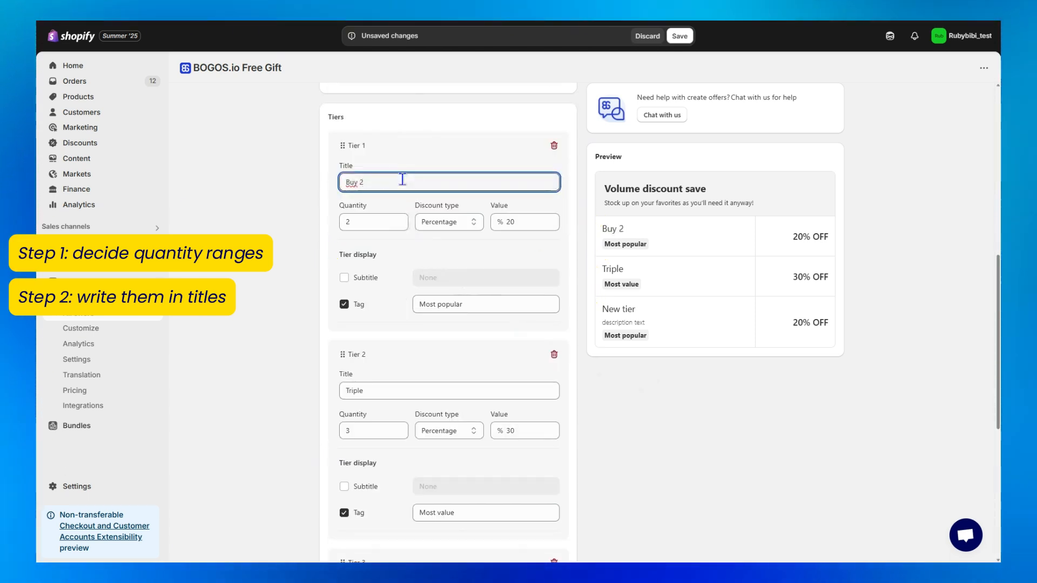
pyautogui.doubleClick(398, 390)
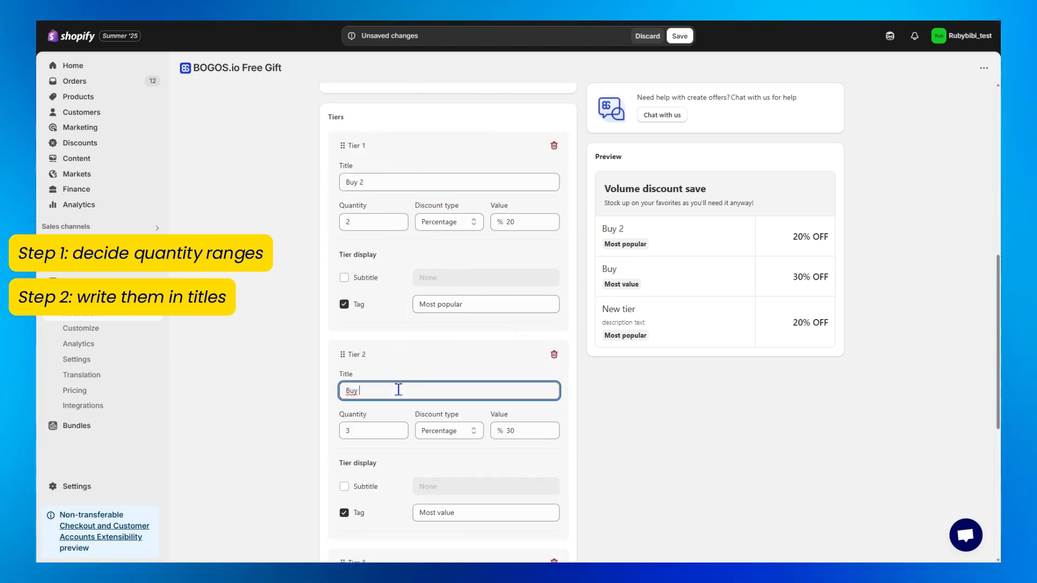
pyautogui.scroll(-4, 398, 390)
pyautogui.tripleClick(385, 397)
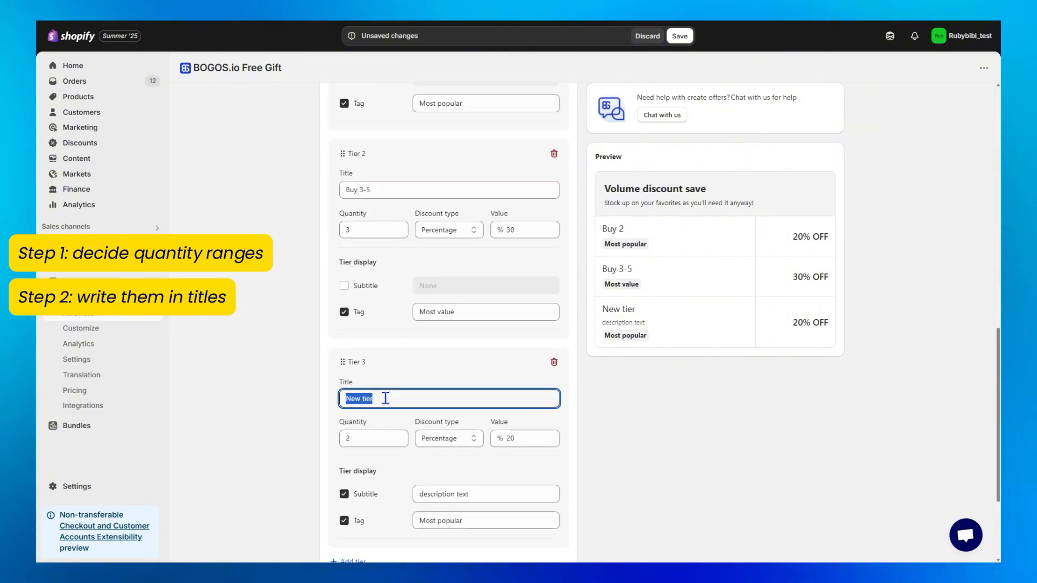
pyautogui.write('Buy 6+')
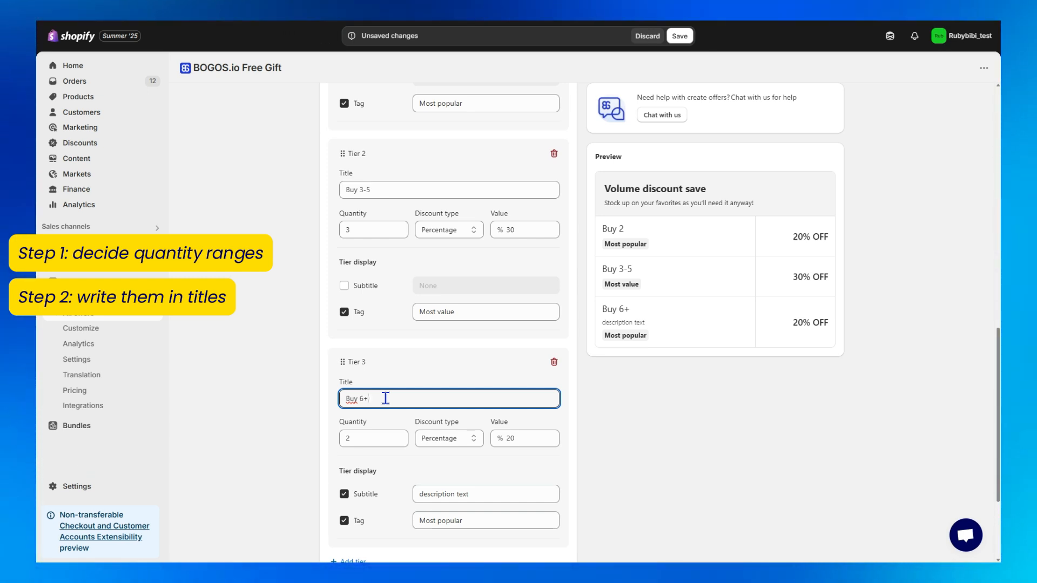
# Step: Check the minimum quantities of Tiers 1 and 2, and set Tier 3's quantity to 6
pyautogui.scroll(4, 385, 398)
pyautogui.moveTo(335, 209); pyautogui.dragTo(377, 216)
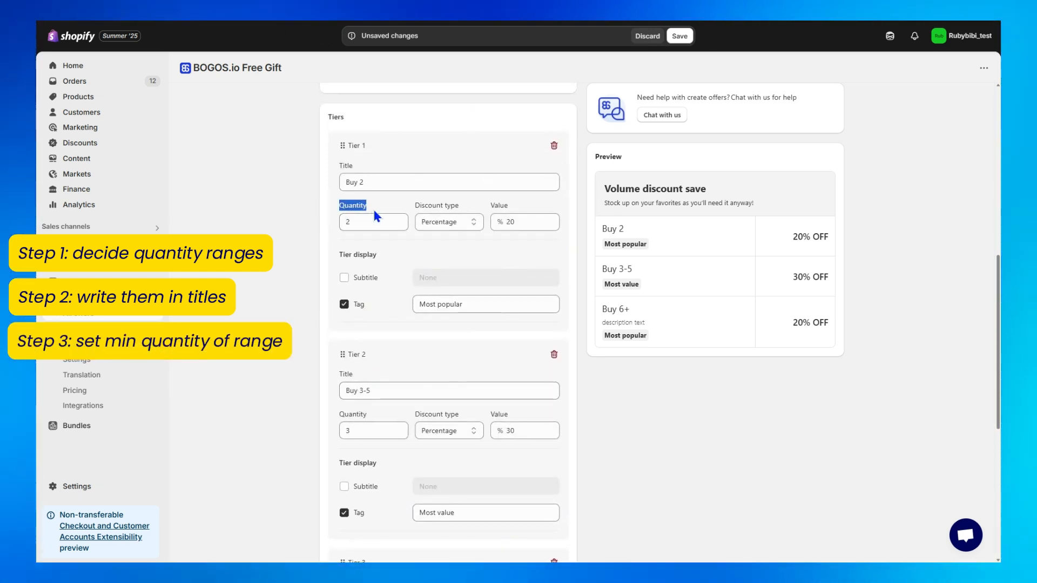
pyautogui.click(375, 222)
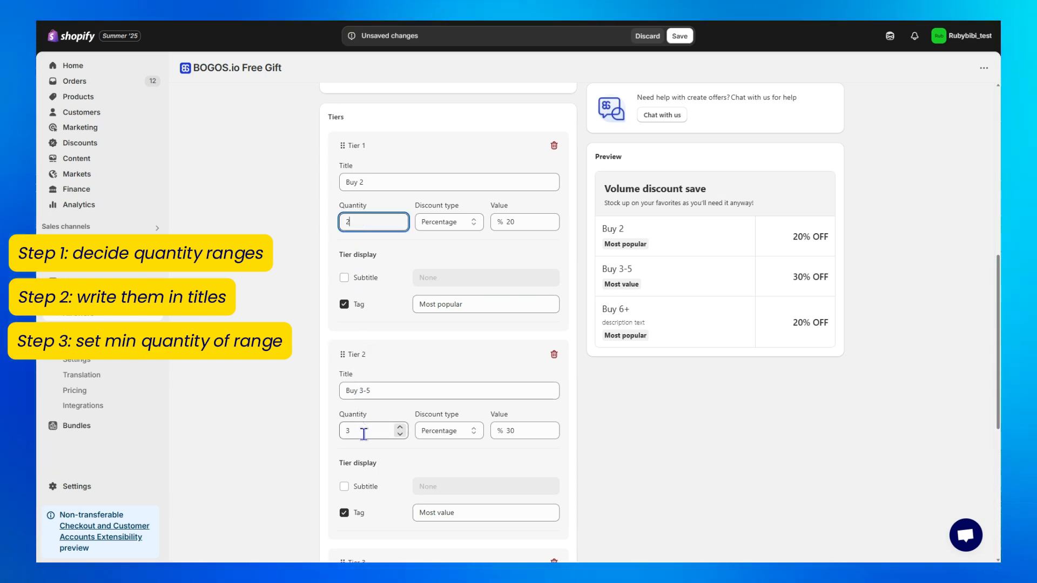
pyautogui.scroll(-5, 392, 461)
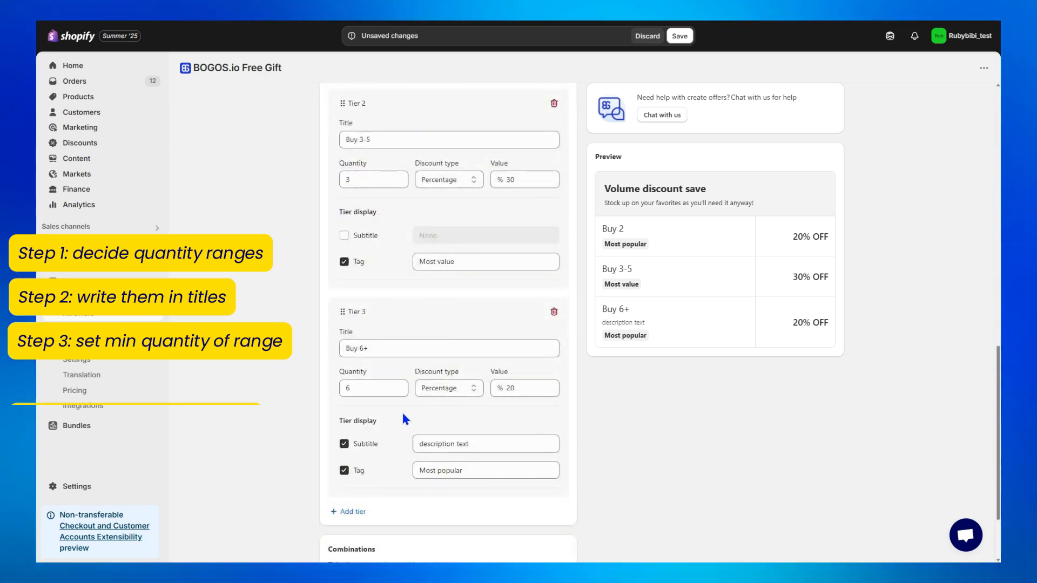
# Step: Keep the Percentage discount type on the tiers and set Tier 3's discount value to 40%
pyautogui.scroll(3, 401, 410)
pyautogui.scroll(2, 403, 415)
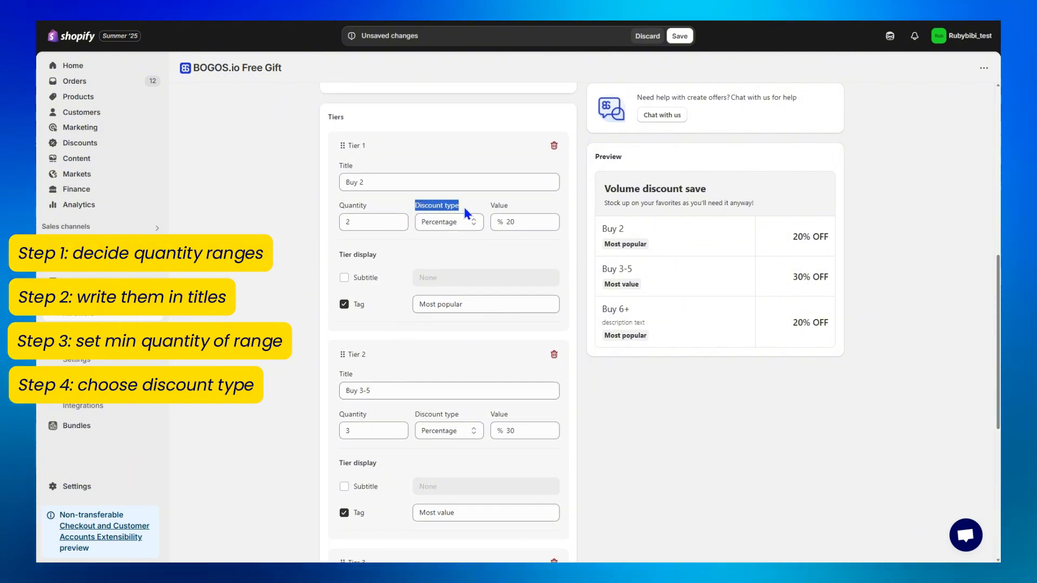
pyautogui.scroll(-4, 545, 432)
pyautogui.doubleClick(511, 438)
pyautogui.write('40')
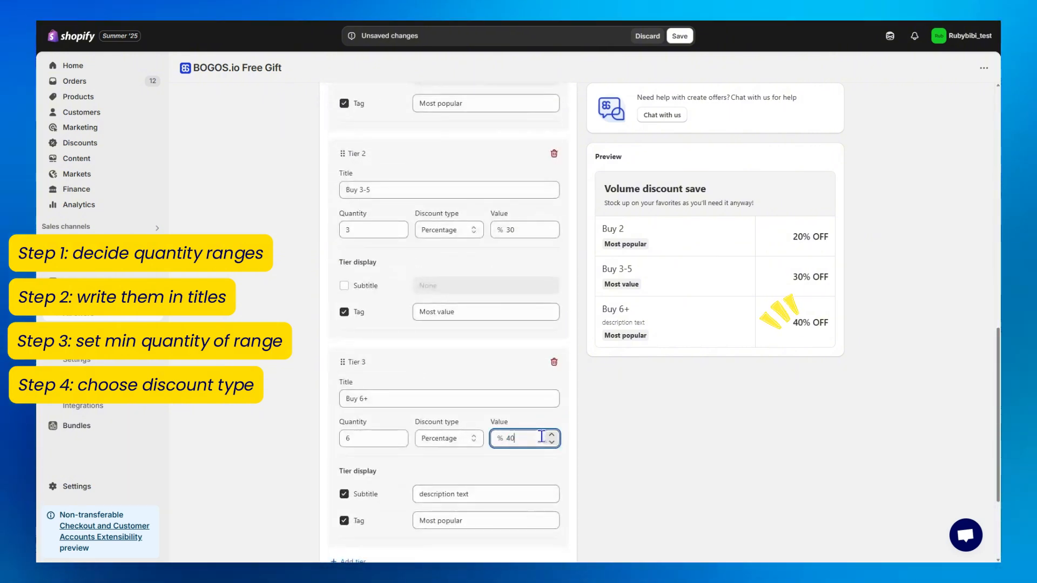
pyautogui.click(560, 475)
# Step: Enable Tier 1's subtitle with the text "Buy now!" and turn off its tag
pyautogui.scroll(1, 550, 458)
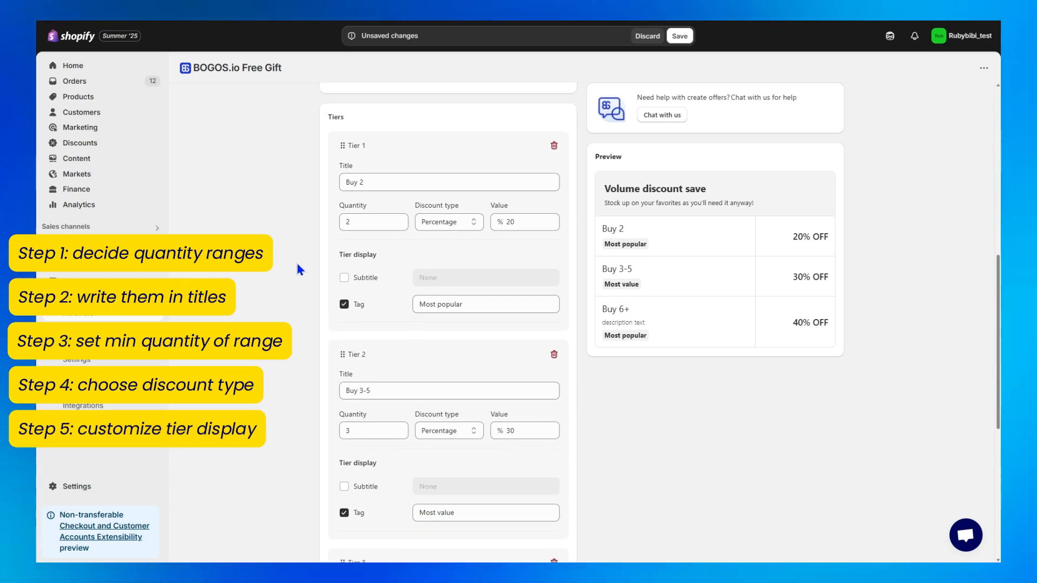
pyautogui.moveTo(339, 258); pyautogui.dragTo(377, 257)
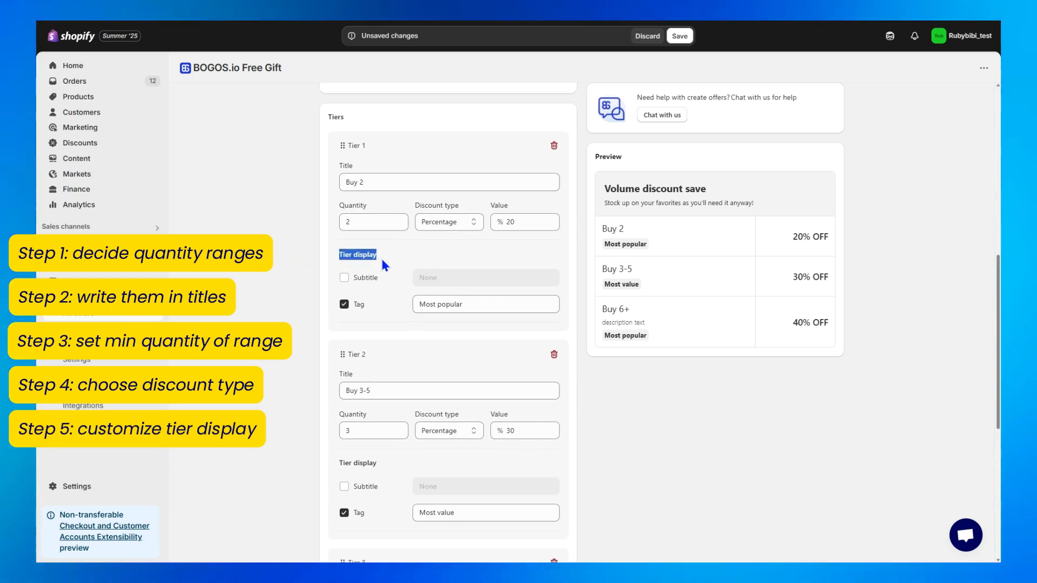
pyautogui.click(344, 278)
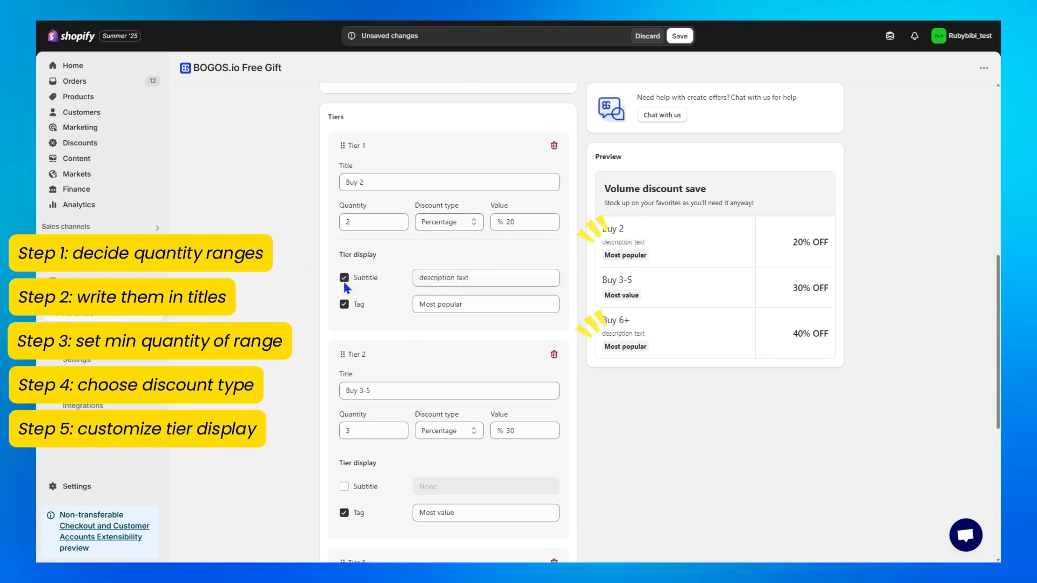
pyautogui.tripleClick(482, 278)
pyautogui.write('Buy now!')
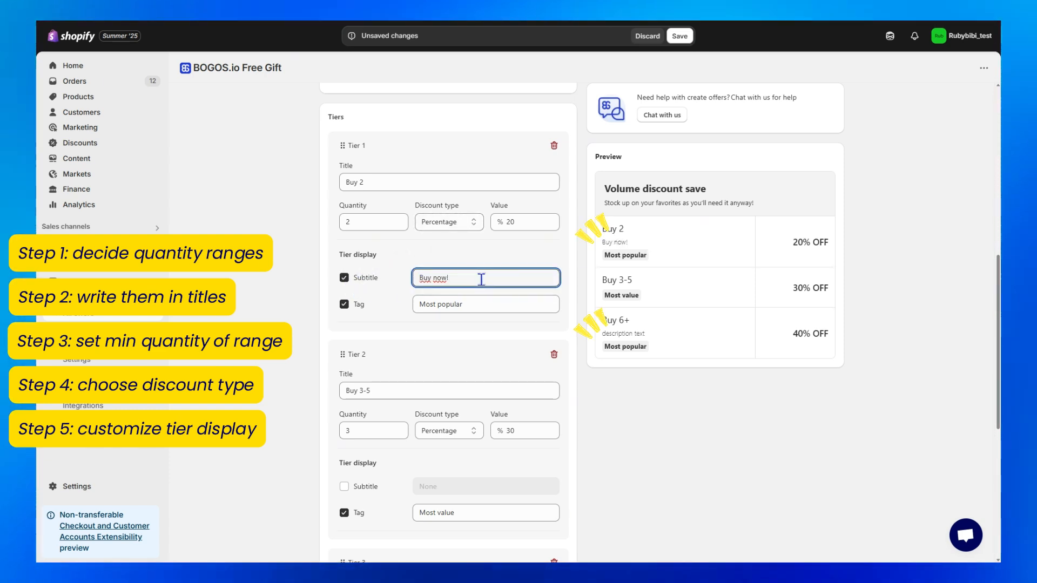
pyautogui.click(347, 306)
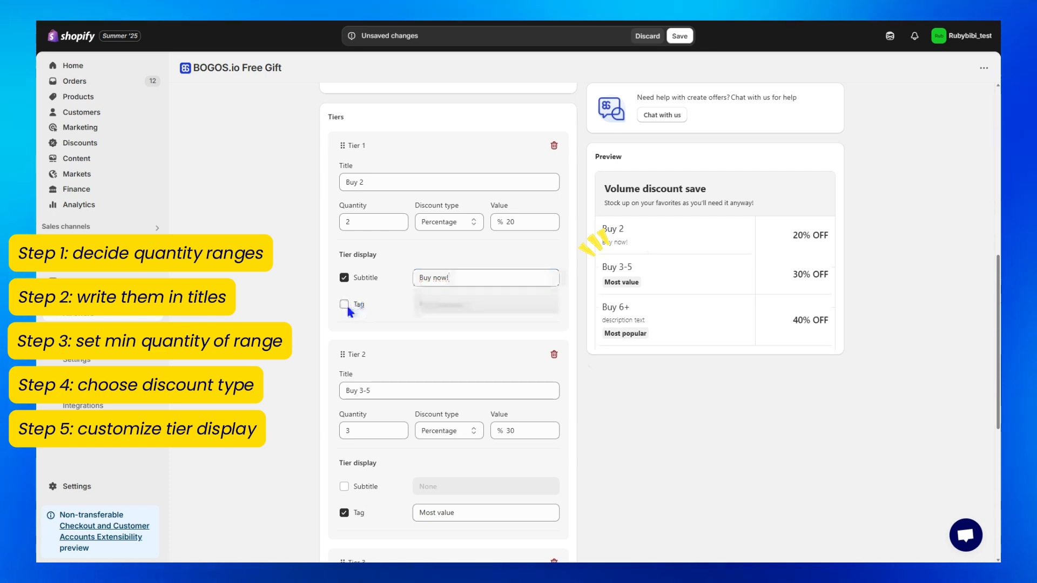
pyautogui.click(347, 306)
pyautogui.click(347, 306)
# Step: Change Tier 2's tag text to "Most popular"
pyautogui.scroll(-3, 358, 361)
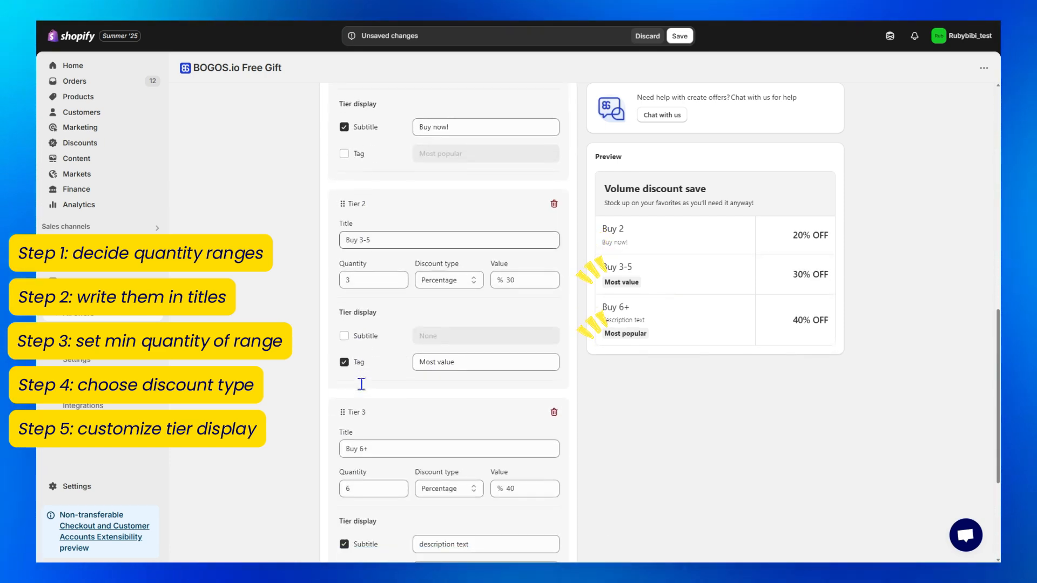
pyautogui.doubleClick(446, 362)
pyautogui.write('popular')
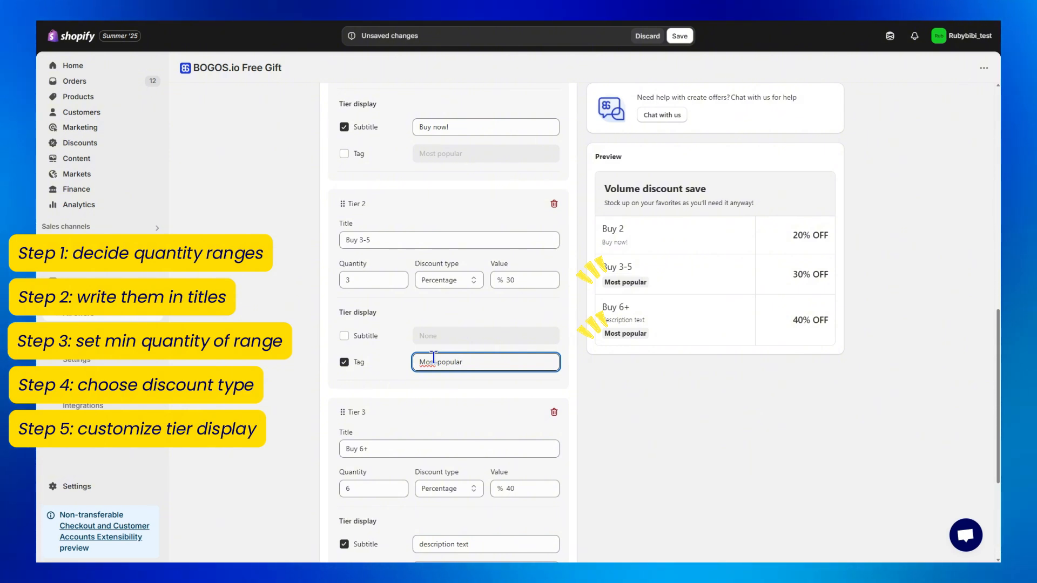
# Step: Turn off Tier 3's subtitle and change its tag text to "Most value"
pyautogui.scroll(-3, 434, 358)
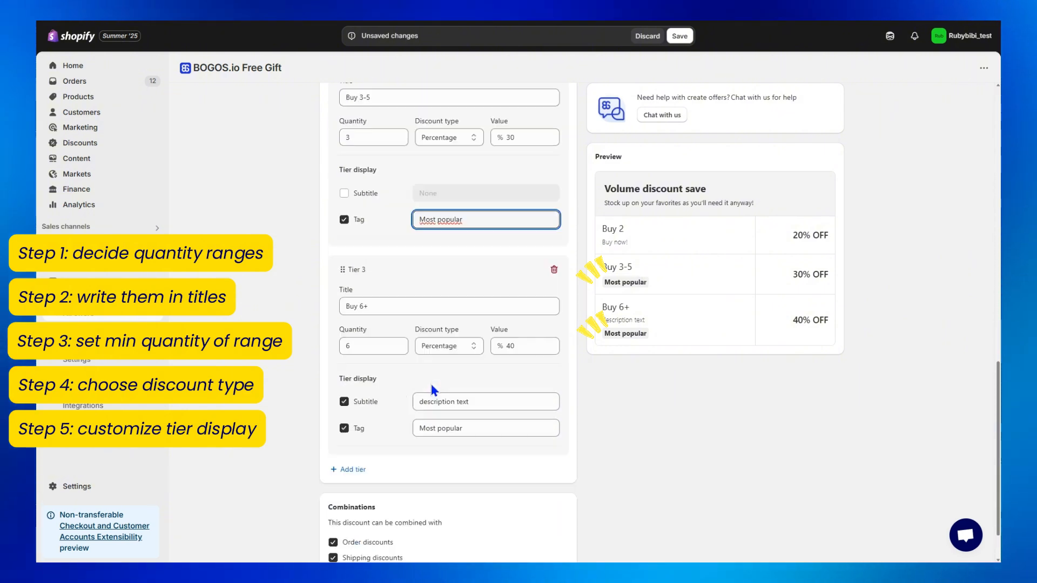
pyautogui.click(344, 393)
pyautogui.doubleClick(451, 419)
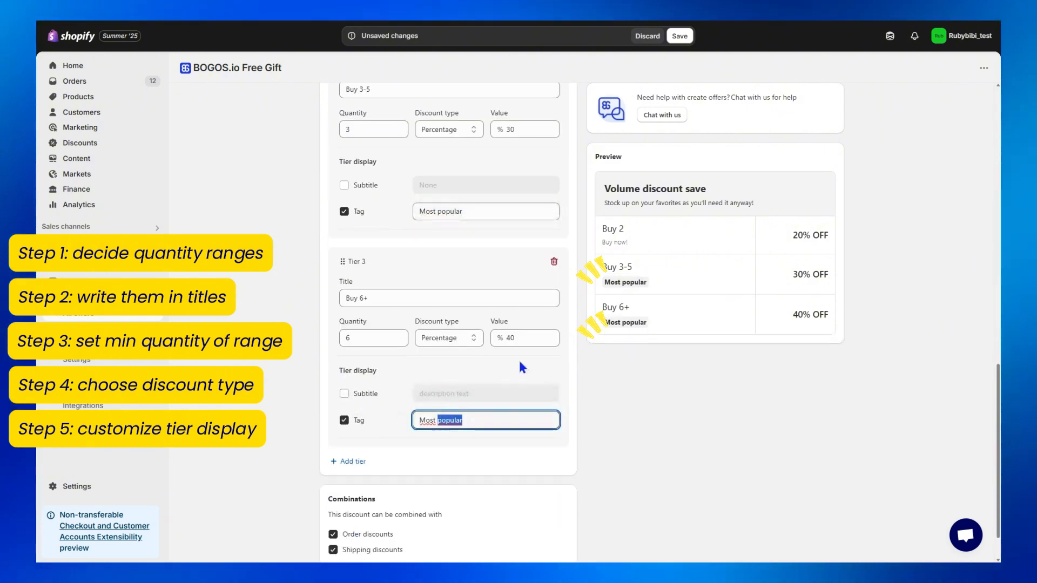
pyautogui.write('value')
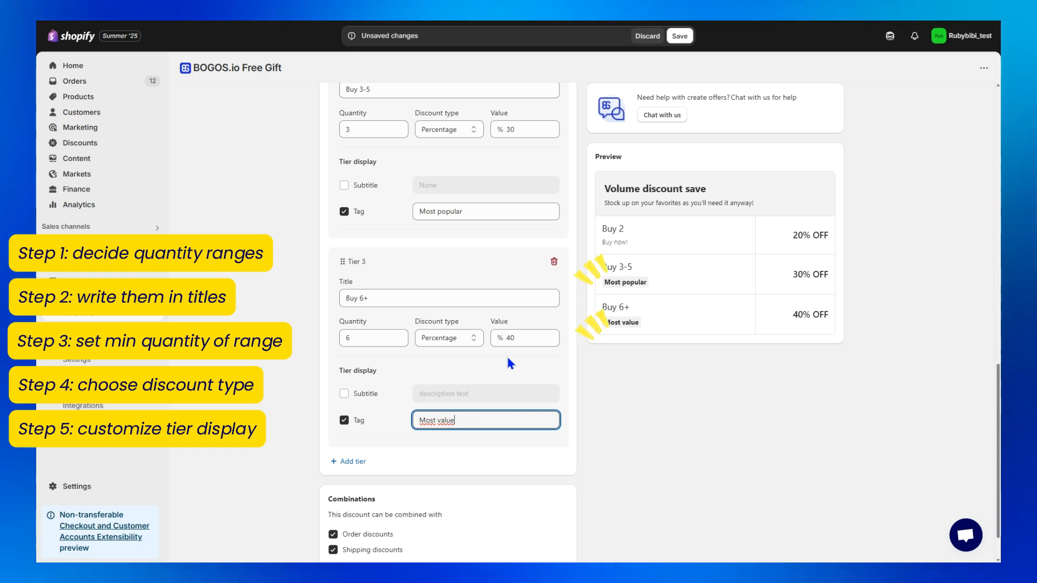
# Step: Try out Tier 1's Label and Pre-selected settings under Quantity options, and return the display type to Quantity discount table
pyautogui.scroll(10, 454, 374)
pyautogui.click(372, 227)
pyautogui.scroll(-5, 376, 240)
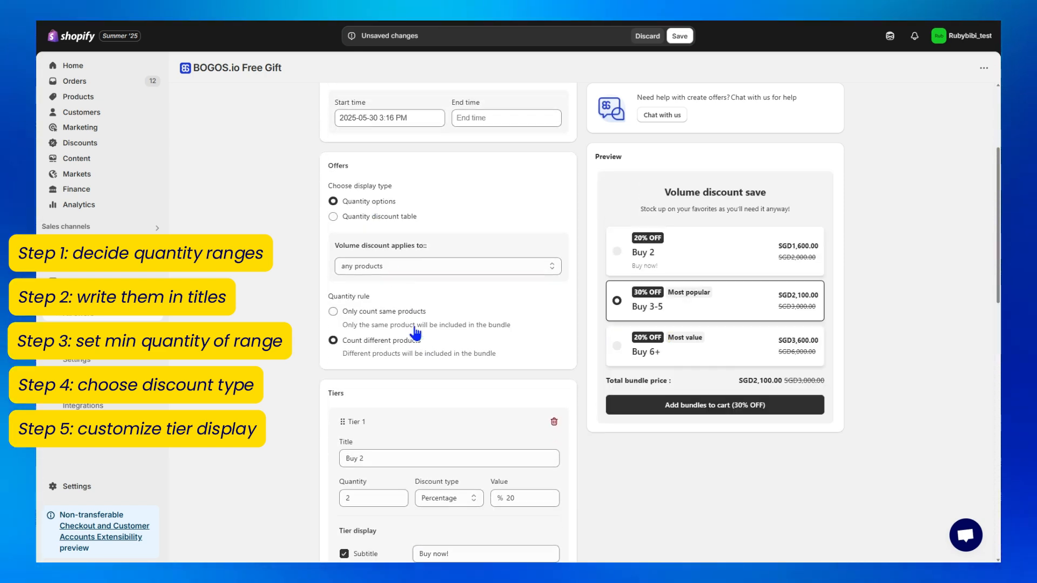
pyautogui.doubleClick(359, 355)
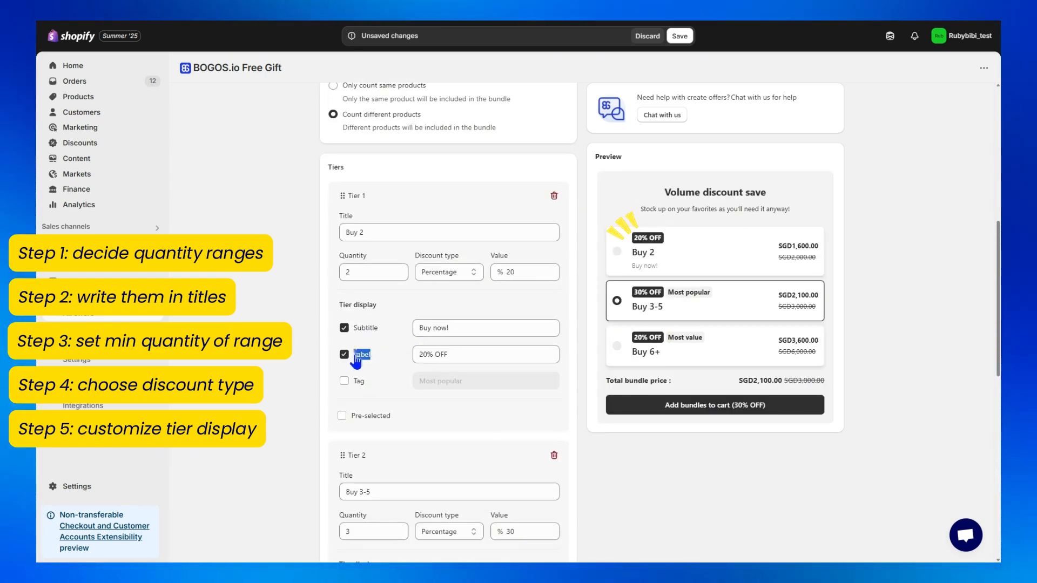
pyautogui.click(344, 356)
pyautogui.click(344, 355)
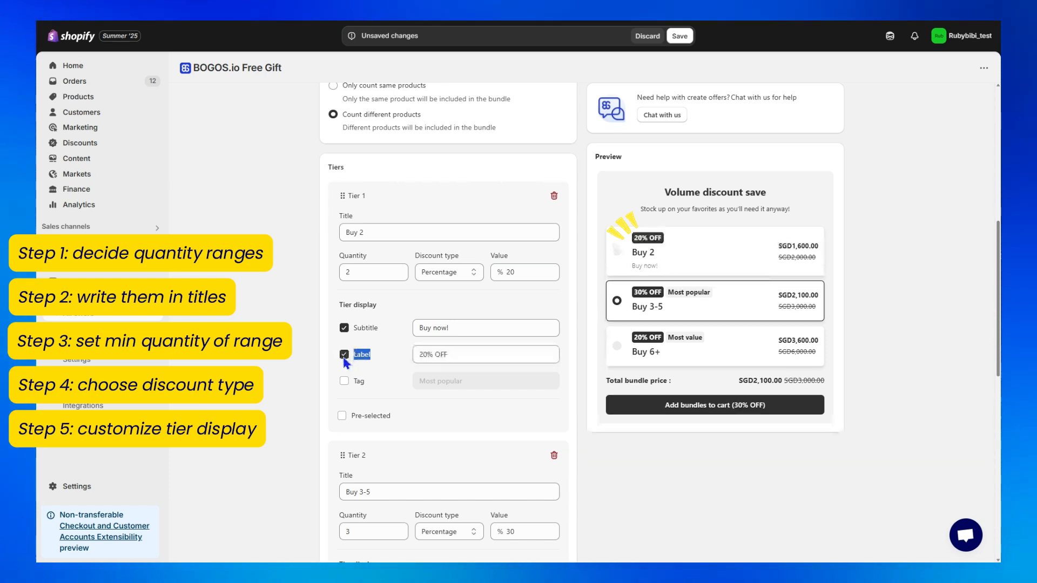
pyautogui.click(343, 421)
pyautogui.scroll(5, 343, 422)
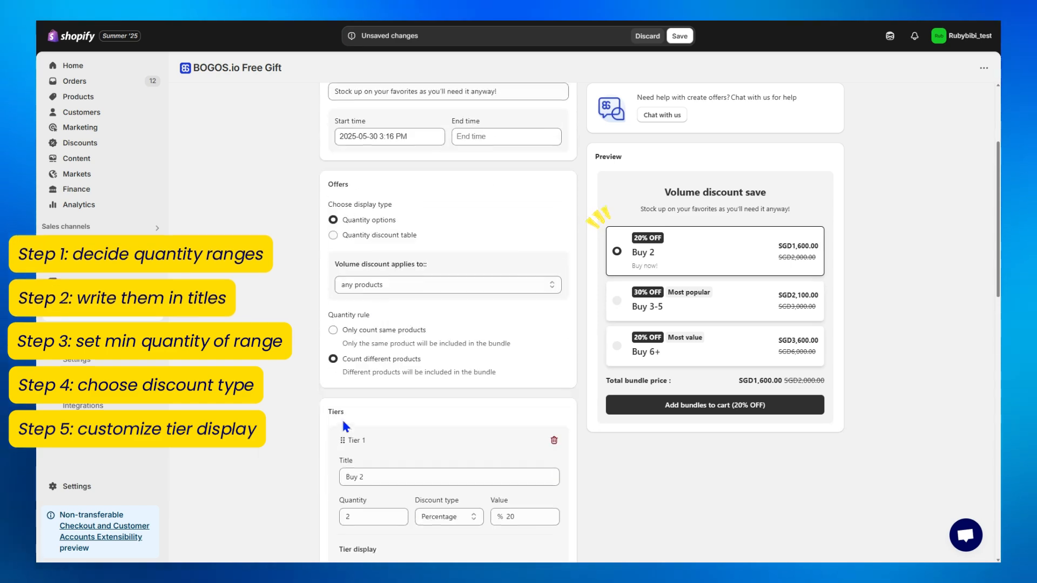
pyautogui.click(406, 246)
# Step: Leave the order and shipping discount combinations enabled and publish the volume discount offer
pyautogui.scroll(-8, 570, 444)
pyautogui.scroll(-5, 573, 452)
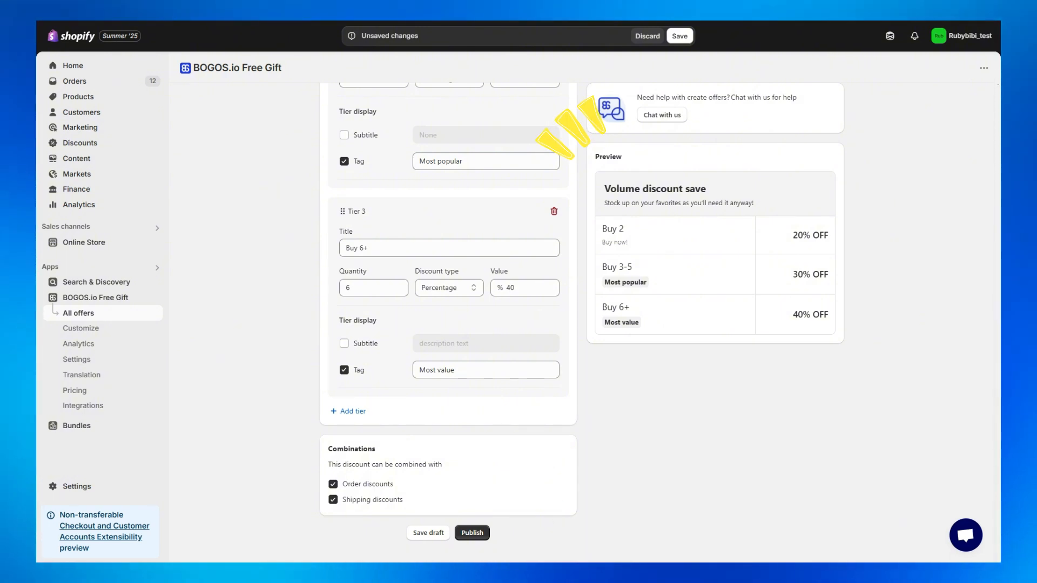
pyautogui.click(482, 533)
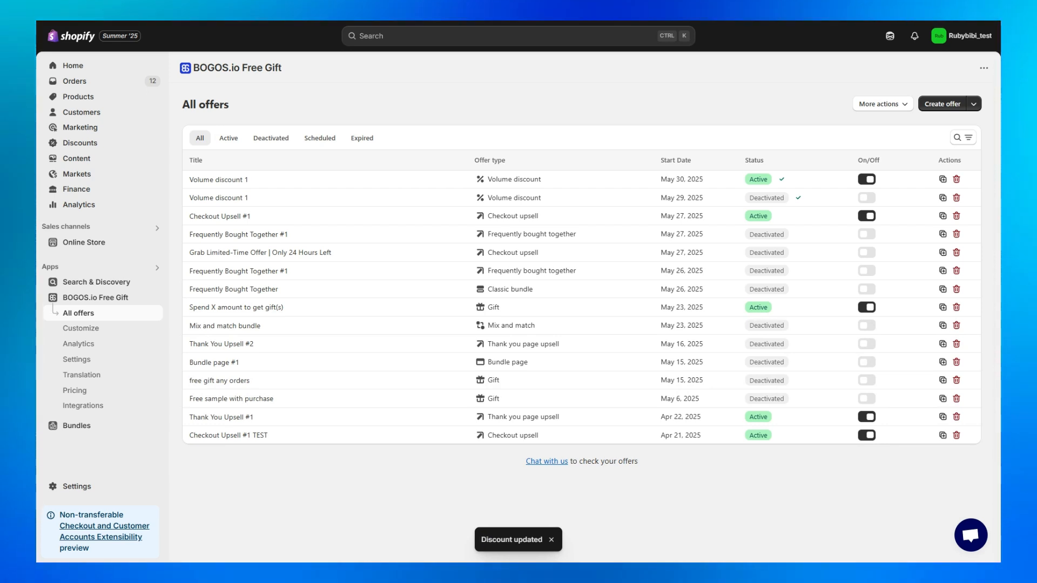
# Step: Open the Volume discount customization page from the app's Discount customization category
pyautogui.click(81, 328)
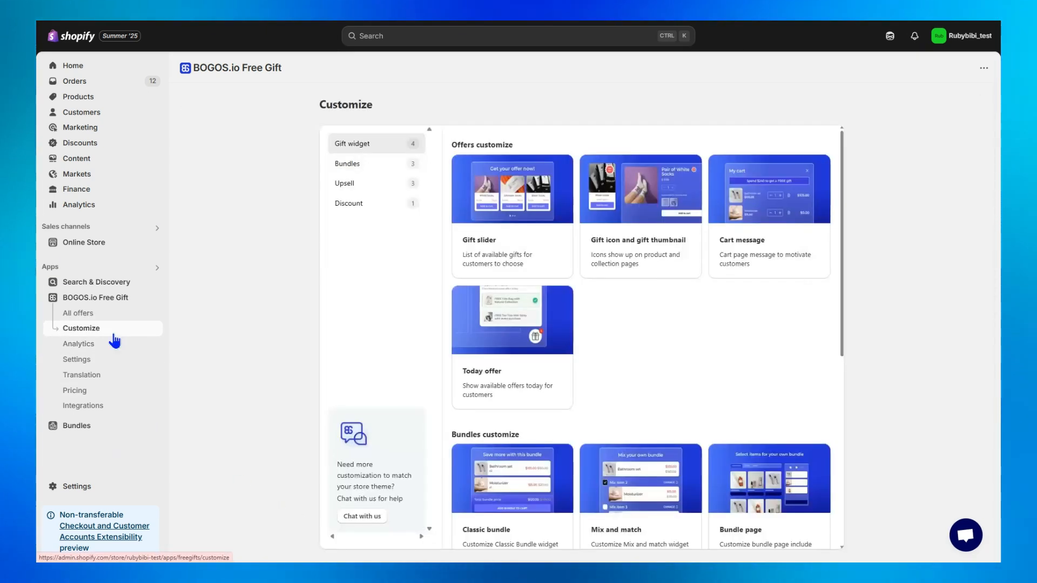
pyautogui.click(377, 205)
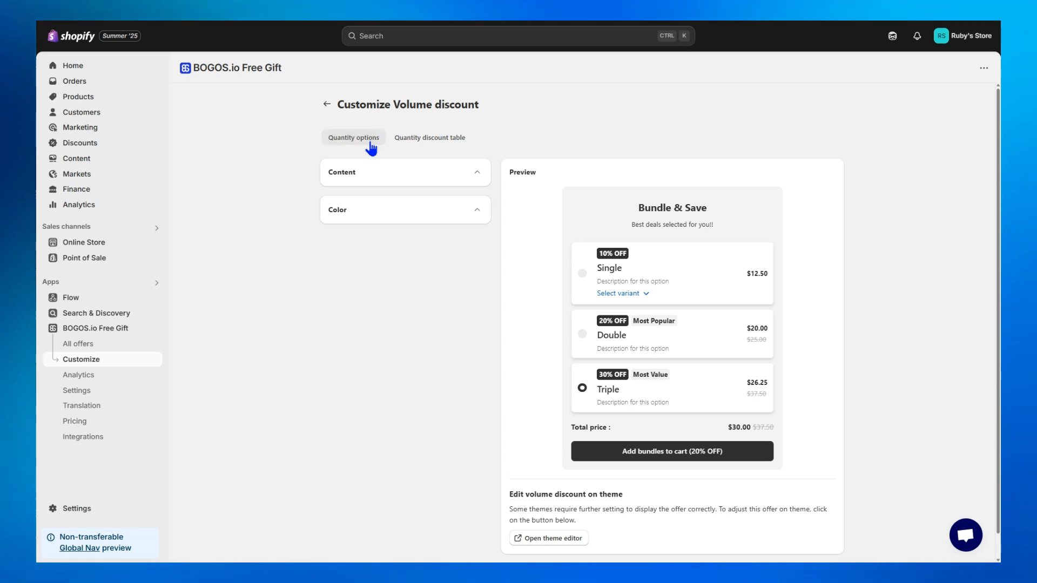
# Step: Examine the Content settings and previews for both the Quantity options and Quantity discount table widgets
pyautogui.click(476, 173)
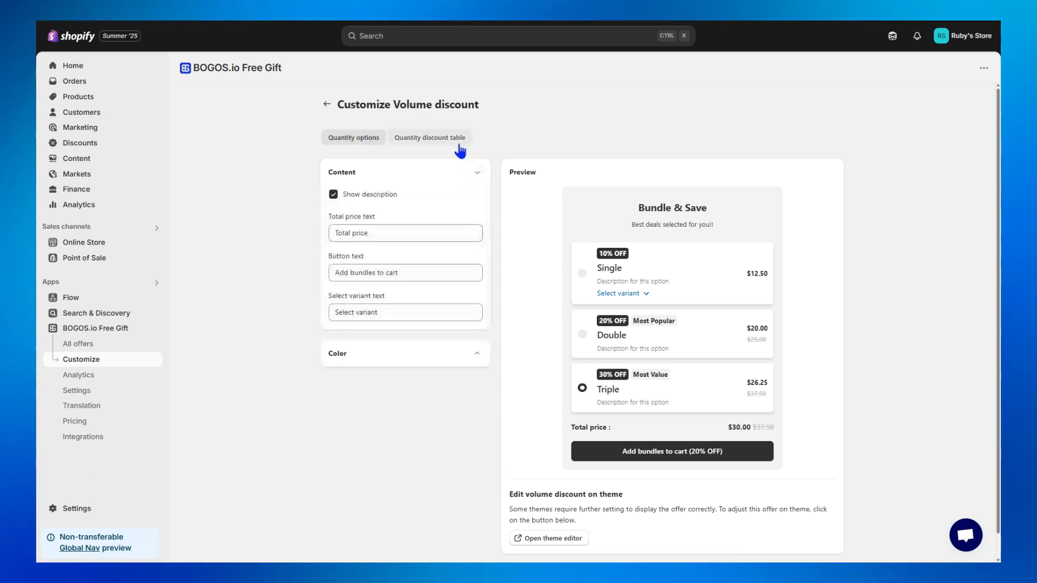
pyautogui.click(456, 142)
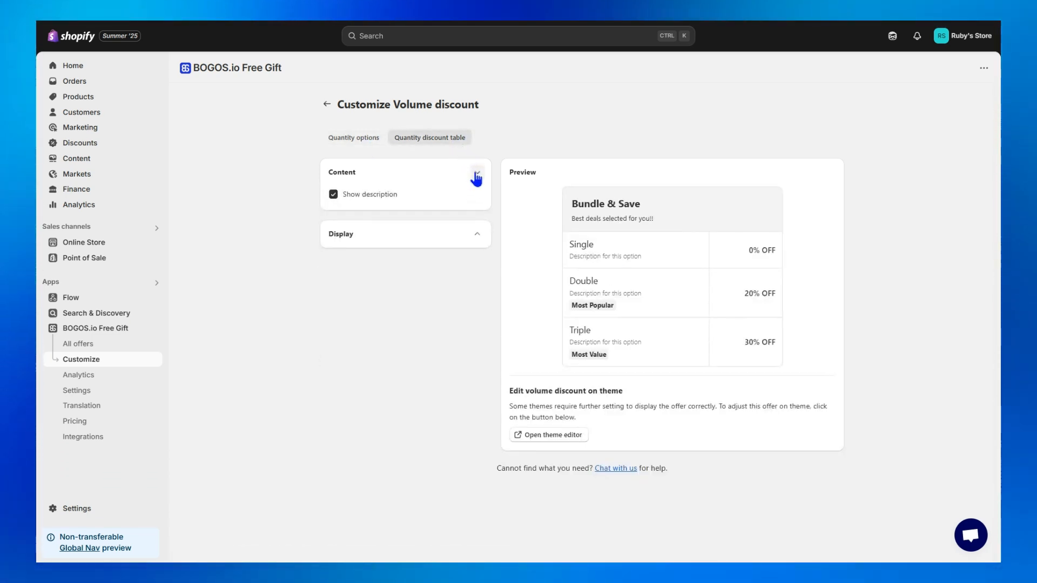
pyautogui.click(362, 139)
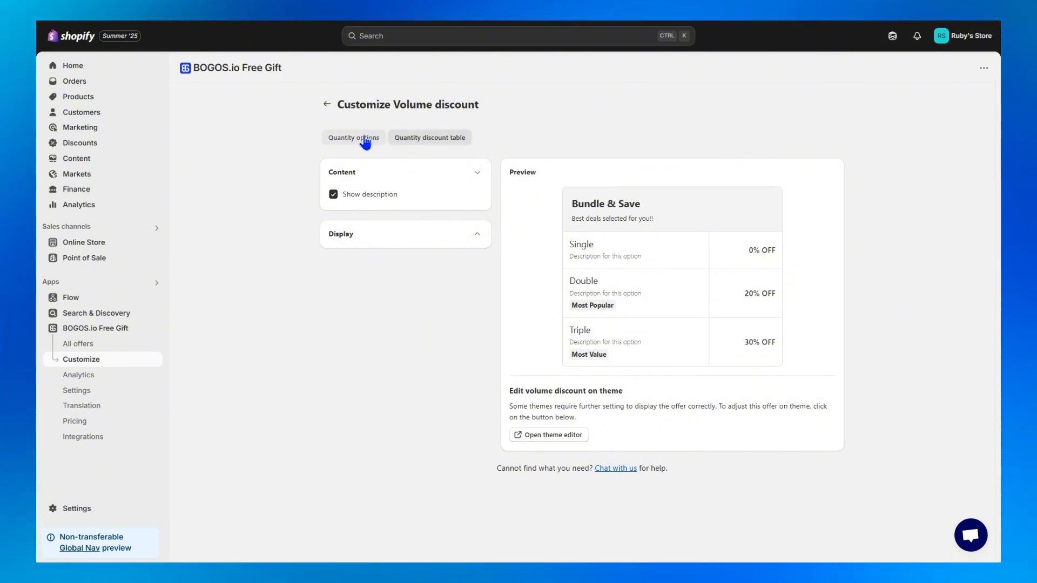
pyautogui.click(438, 142)
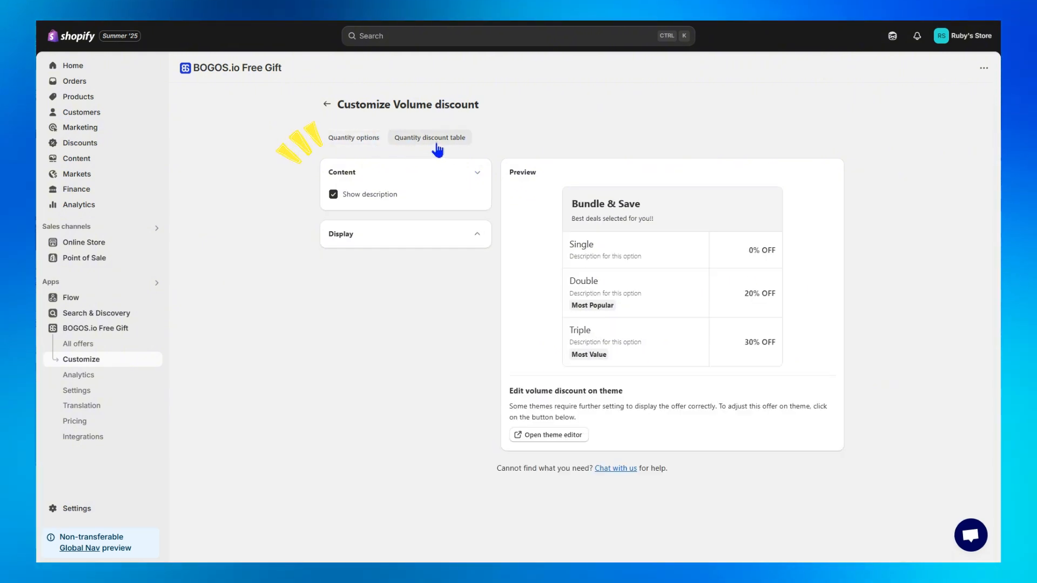
# Step: From the discount table's Display settings, request a custom theme by sending support the message "Please help me customize my volume discount!"
pyautogui.click(476, 236)
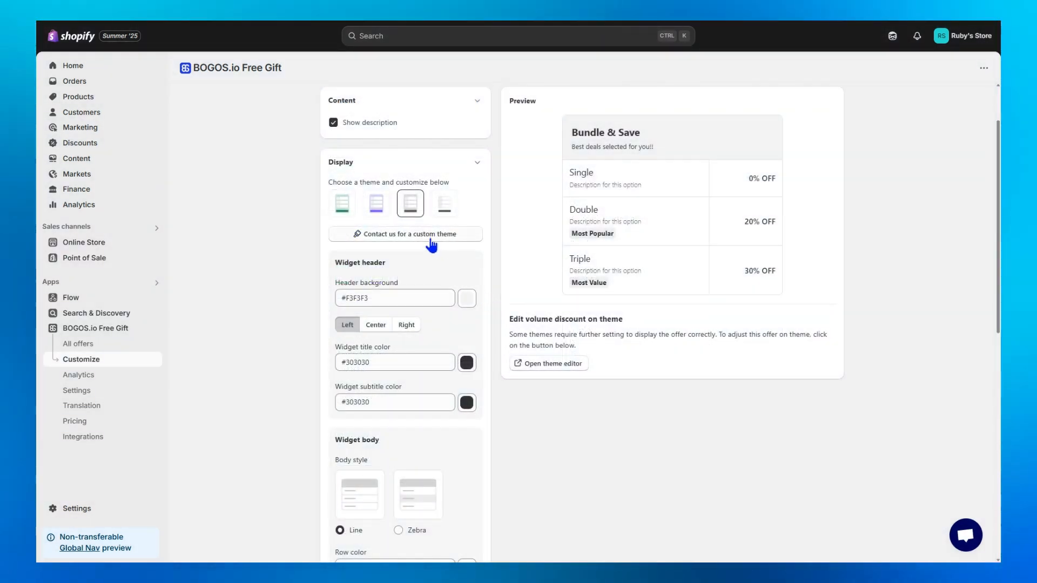
pyautogui.click(432, 240)
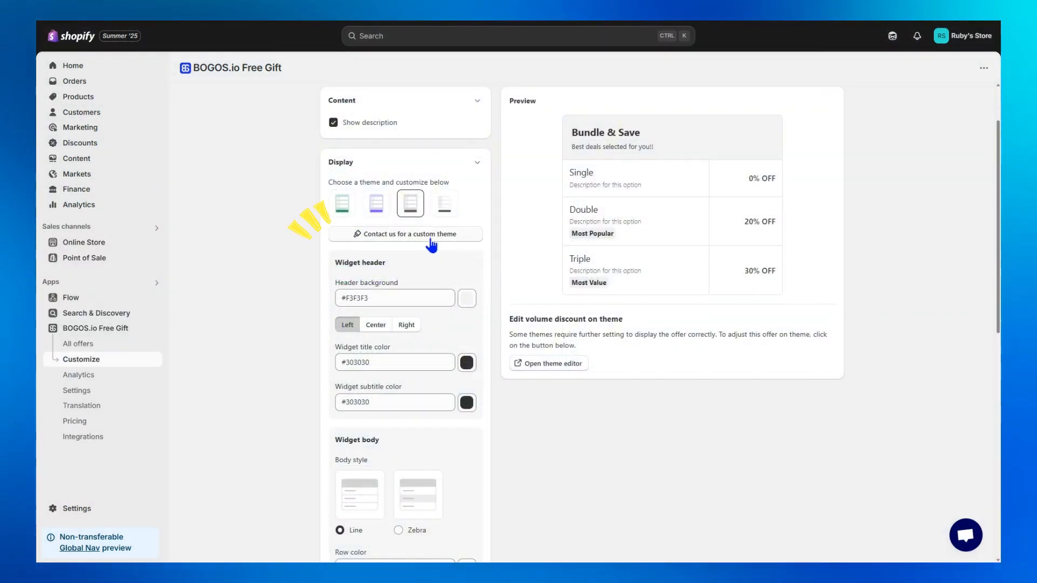
pyautogui.write('Please help me customize my volume discount!')
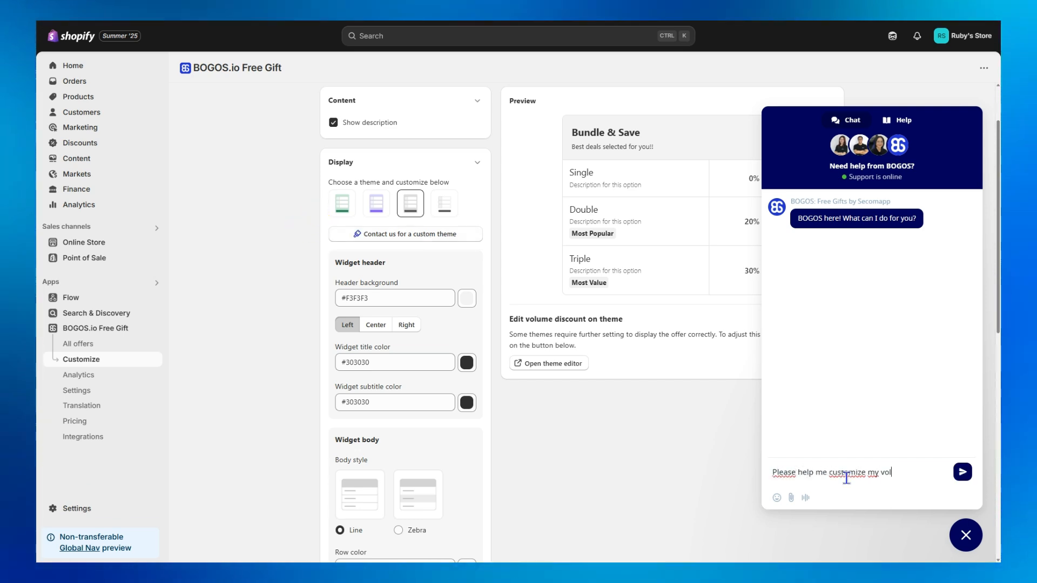
pyautogui.click(964, 464)
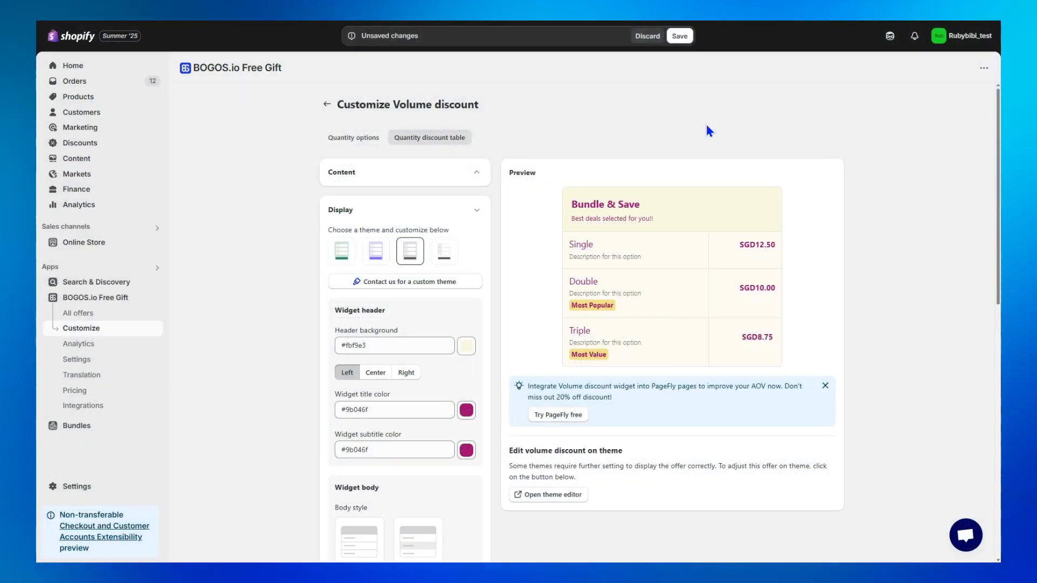
# Step: Save the customized colors of the Volume discount's quantity discount table
pyautogui.click(681, 37)
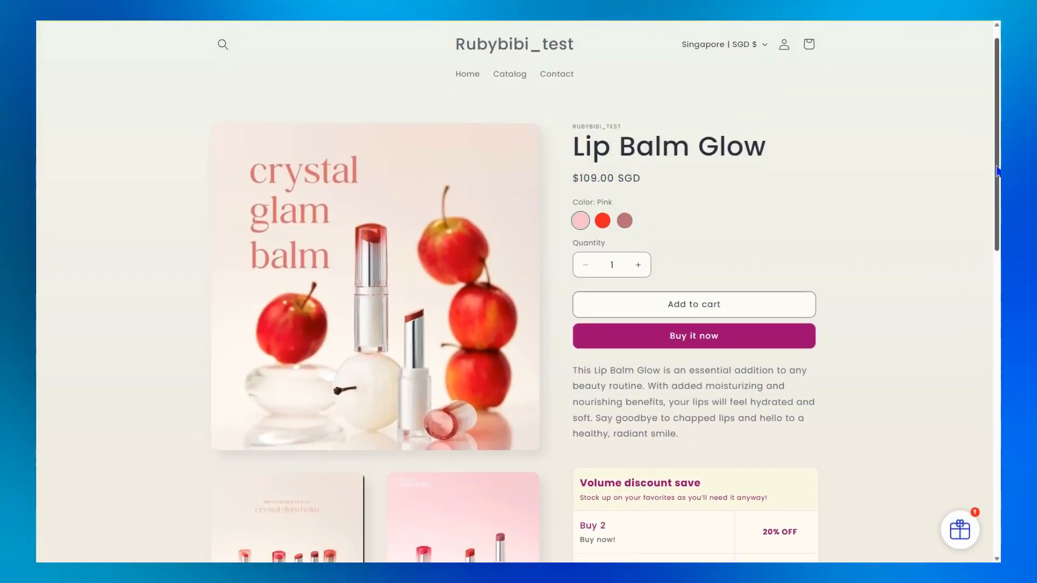
# Step: On the storefront's Lip Balm Glow page, add four pink items to the cart and view the cart
pyautogui.moveTo(998, 172); pyautogui.dragTo(991, 239)
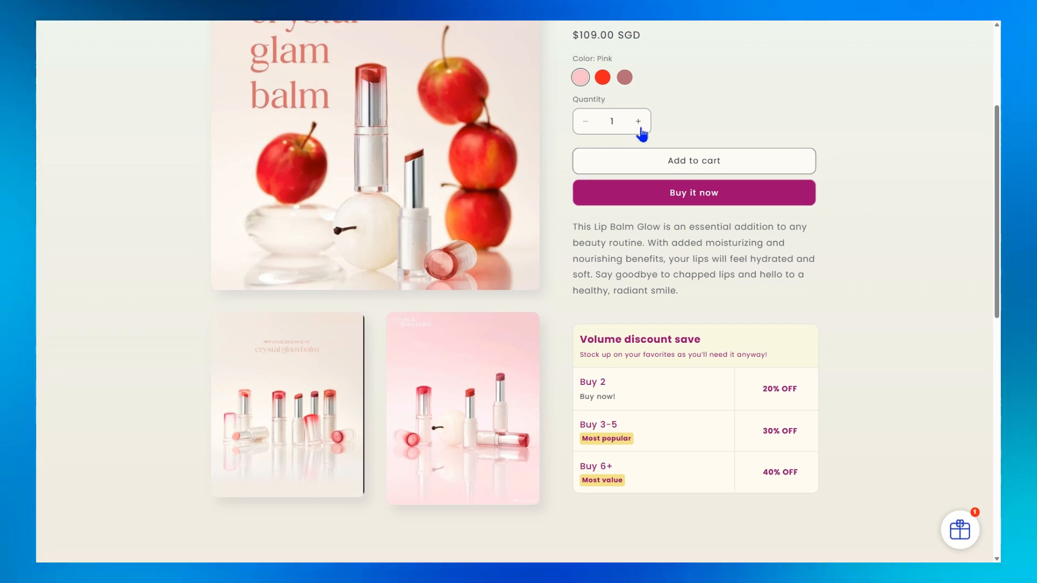
pyautogui.click(666, 161)
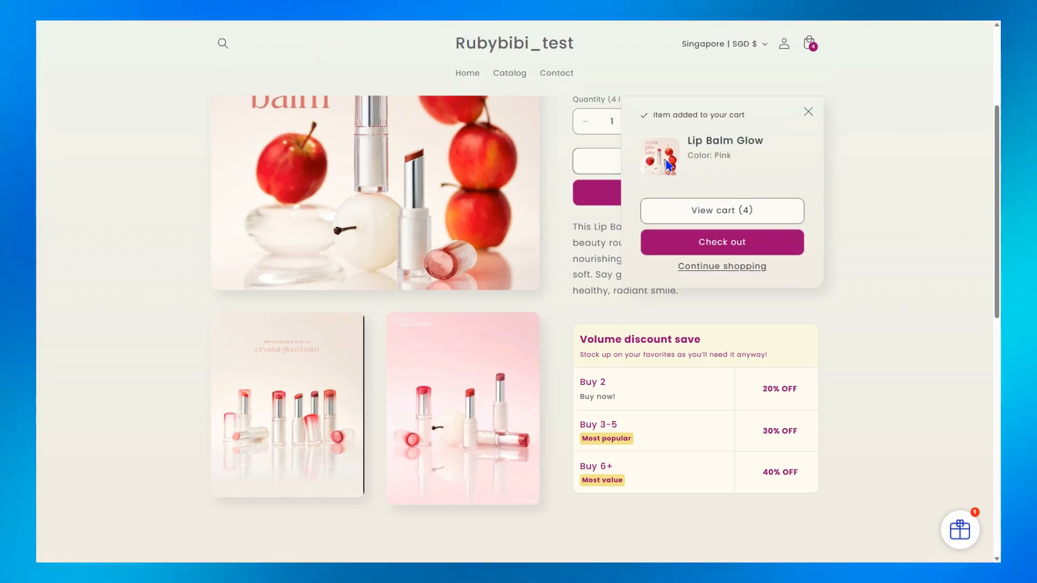
pyautogui.click(775, 215)
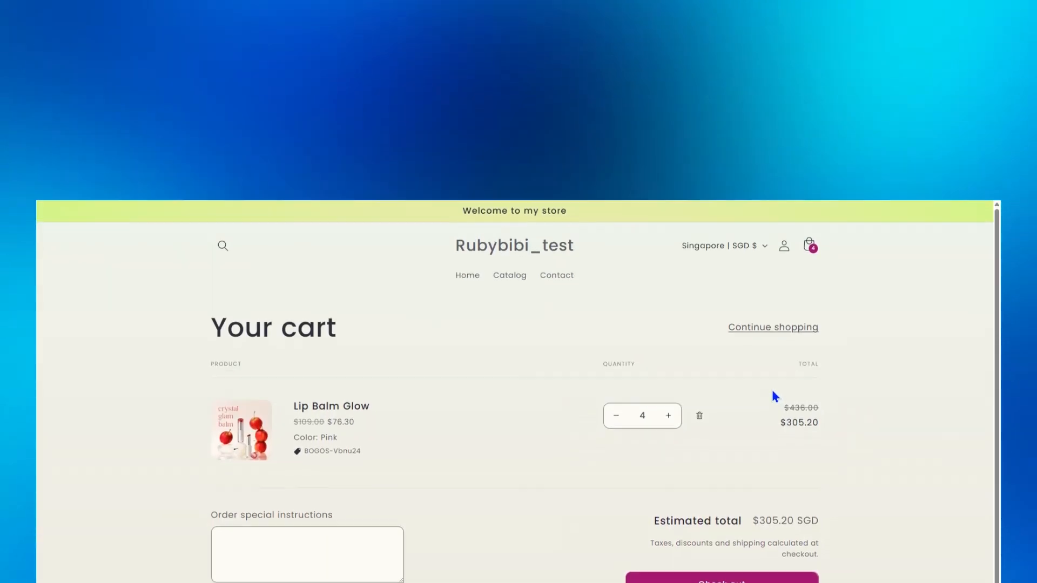